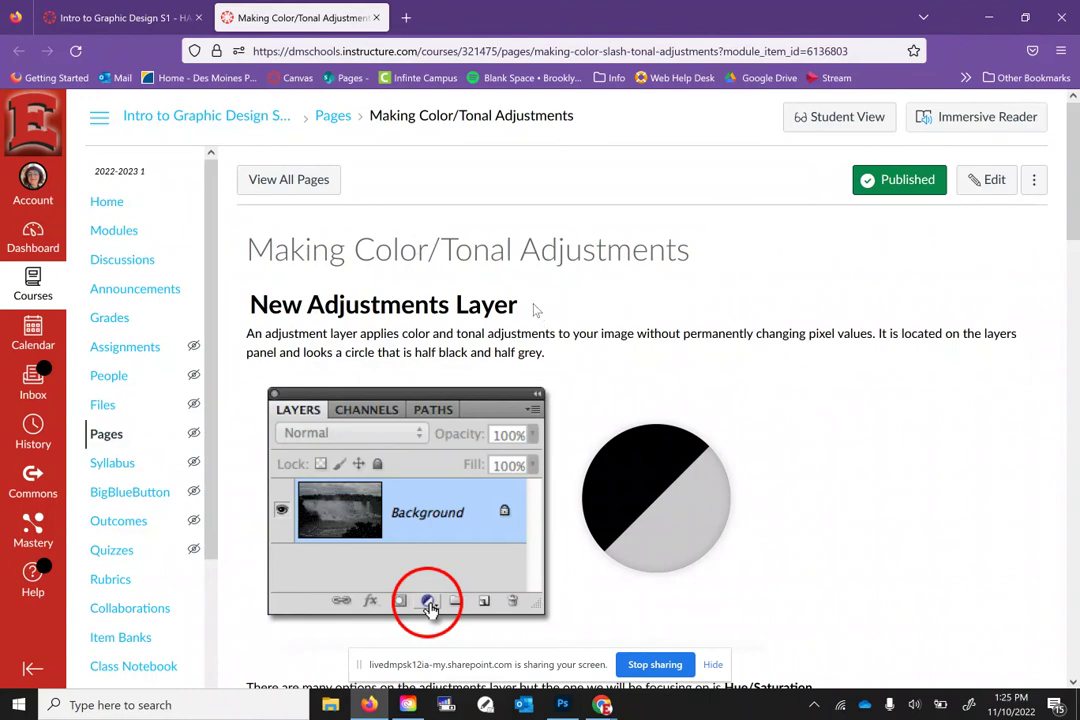
# Step: Read the Canvas color-adjustment page down to the Fruit Basket Tutorial, hide the sharing notice, and minimize Firefox
pyautogui.scroll(-2, 496, 326)
pyautogui.scroll(-4, 496, 326)
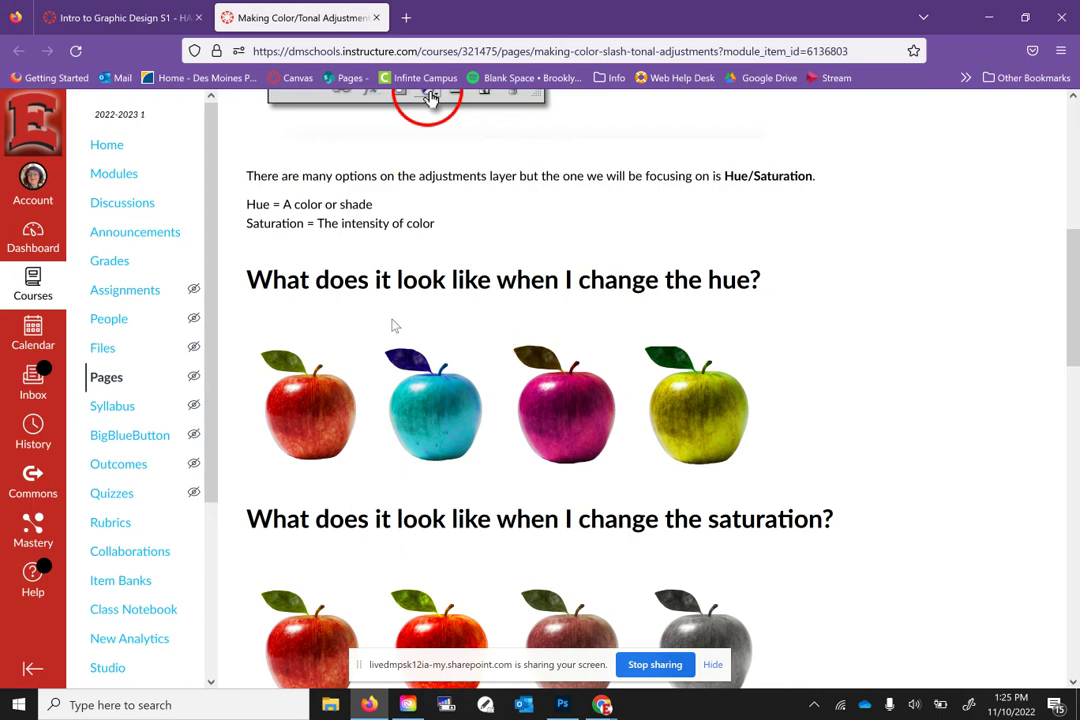
pyautogui.scroll(-2, 405, 355)
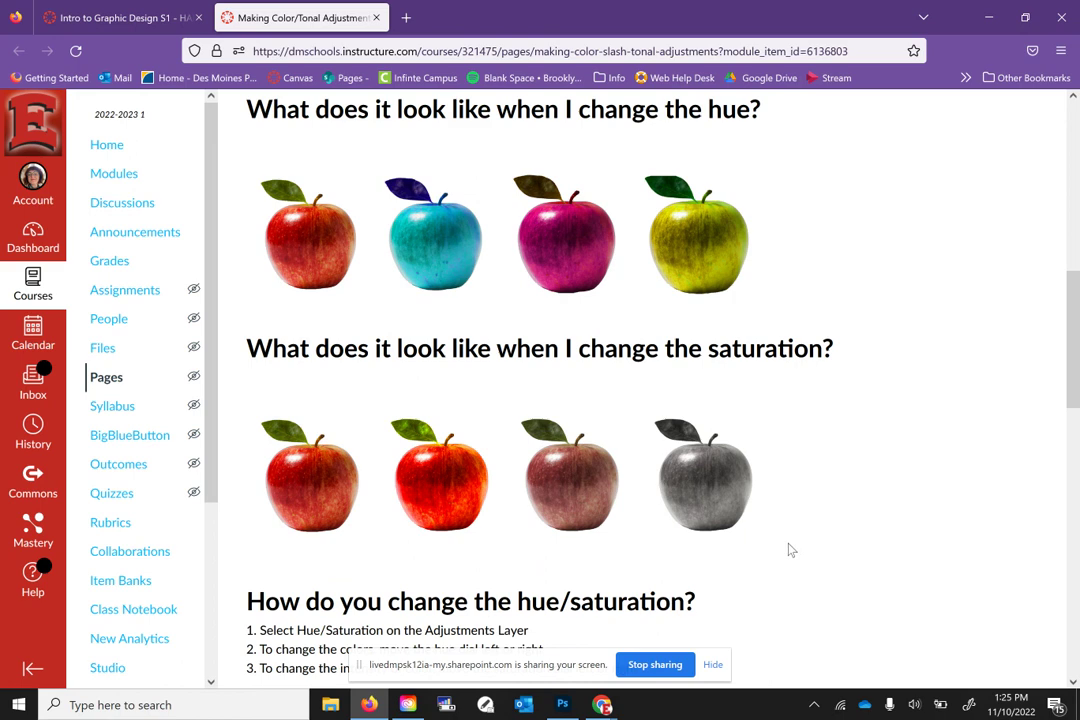
pyautogui.click(712, 666)
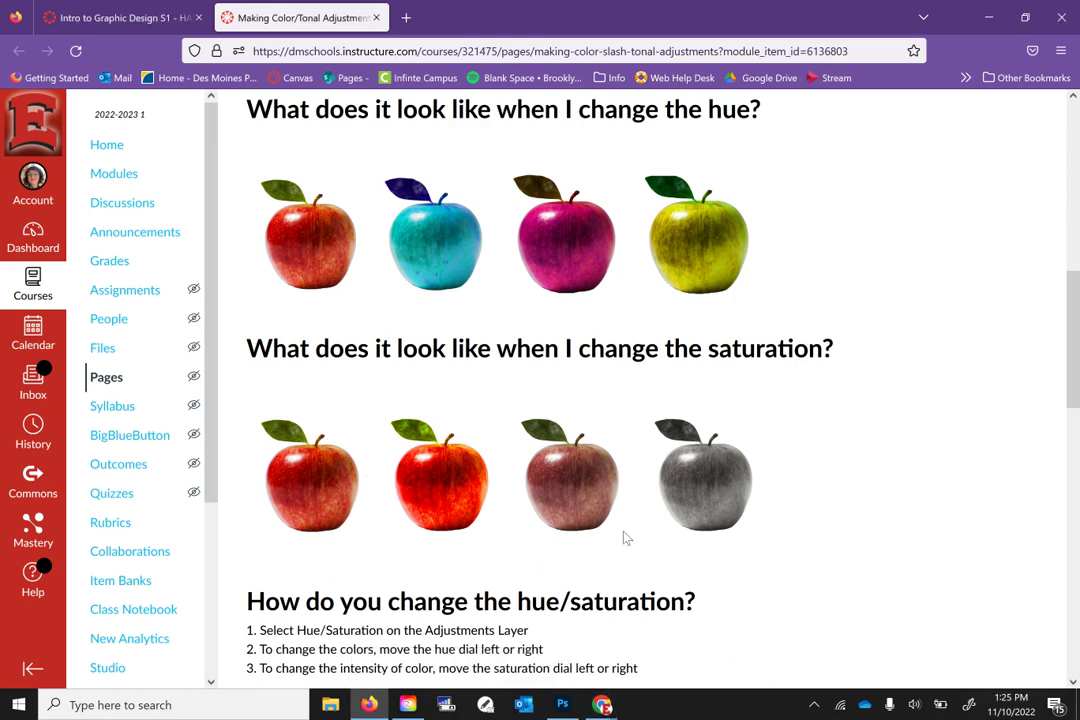
pyautogui.scroll(-5, 731, 540)
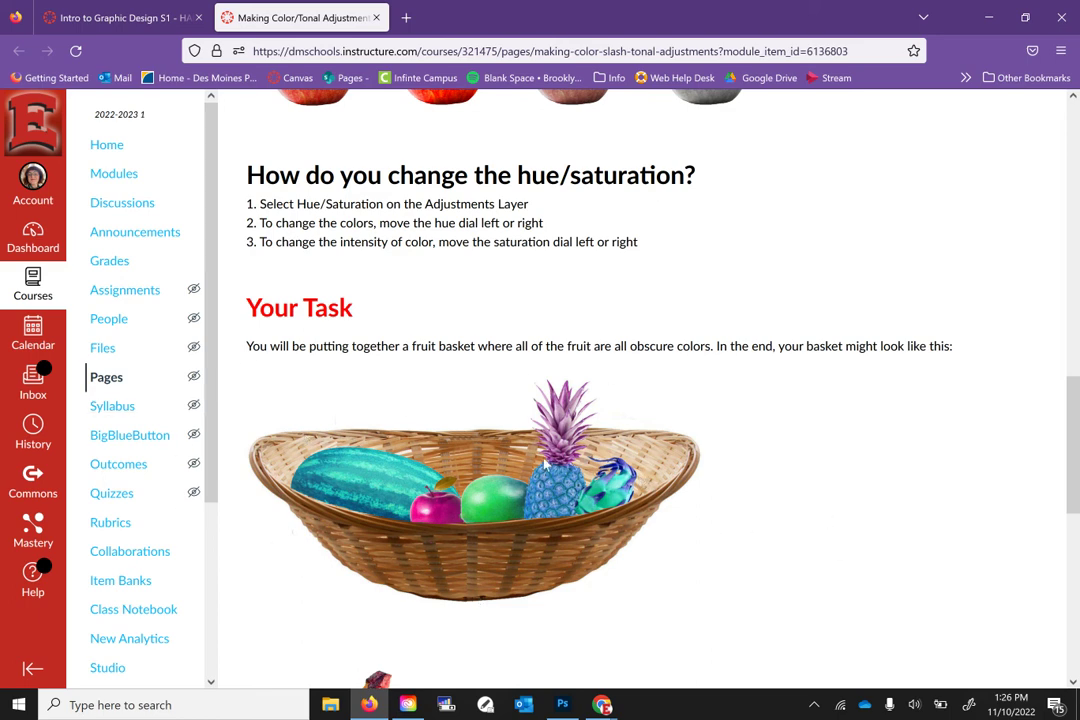
pyautogui.scroll(-4, 578, 616)
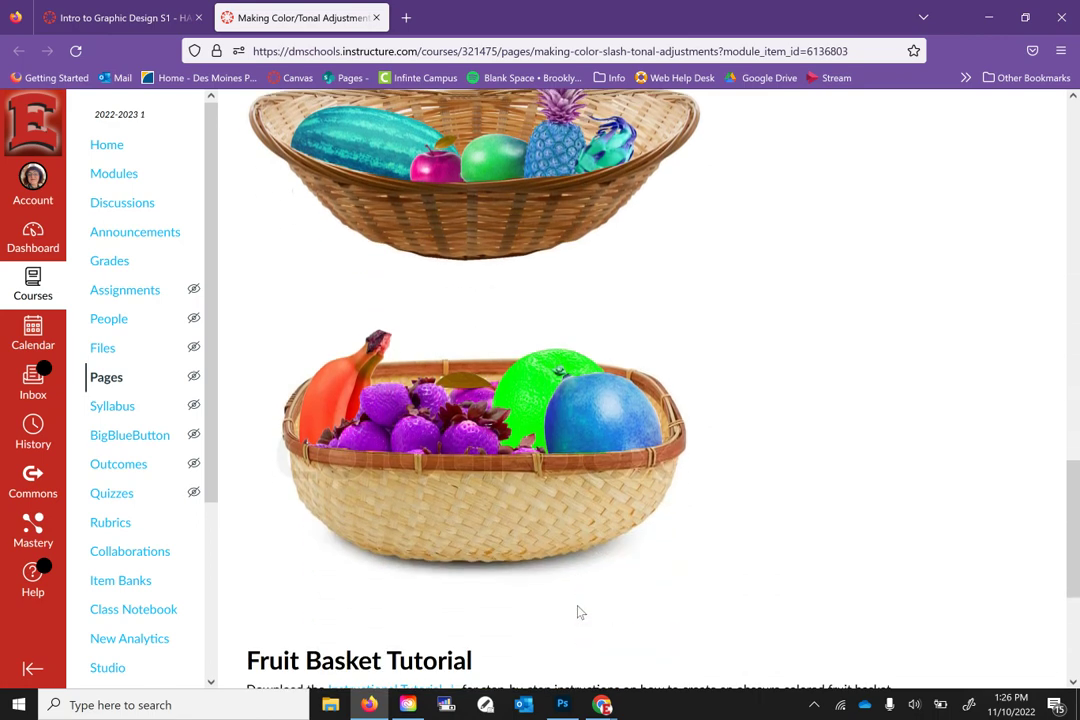
pyautogui.scroll(-1, 580, 611)
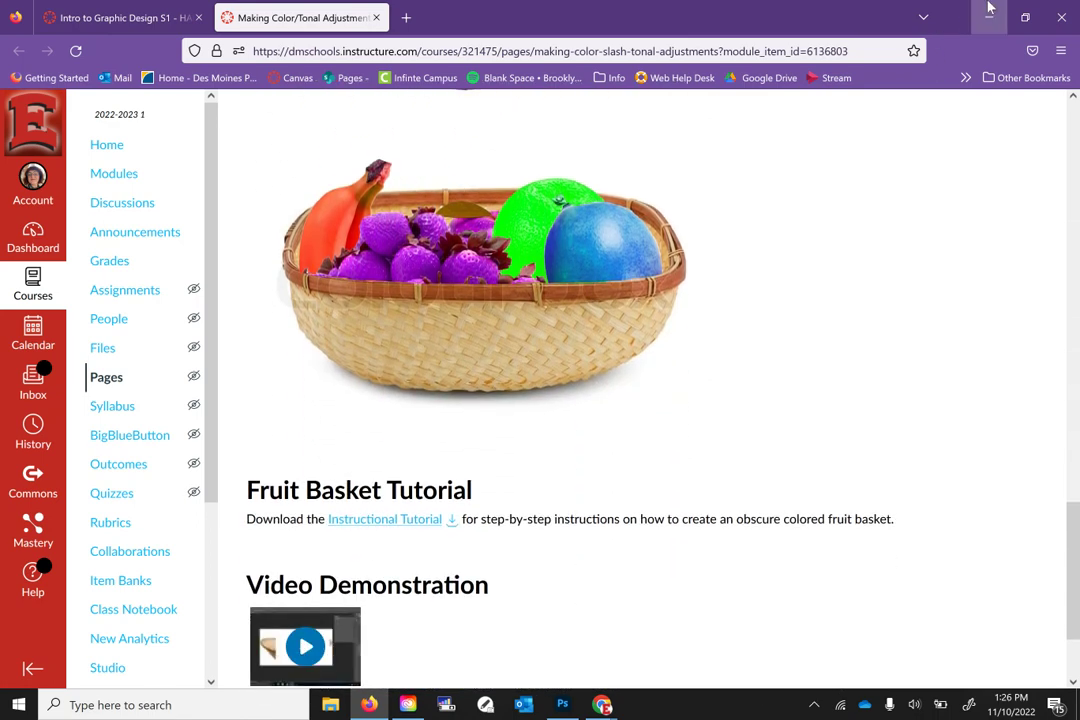
pyautogui.click(990, 17)
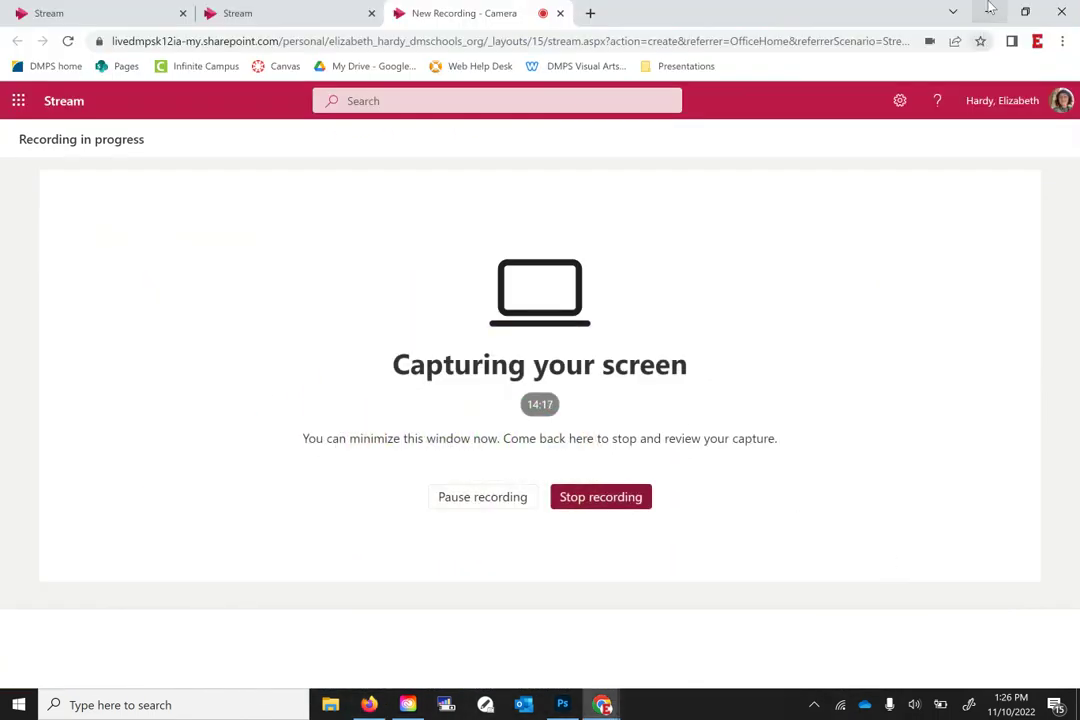
# Step: Open the Fruit Basket Assignment folder in File Explorer and list its files in Details view
pyautogui.click(980, 9)
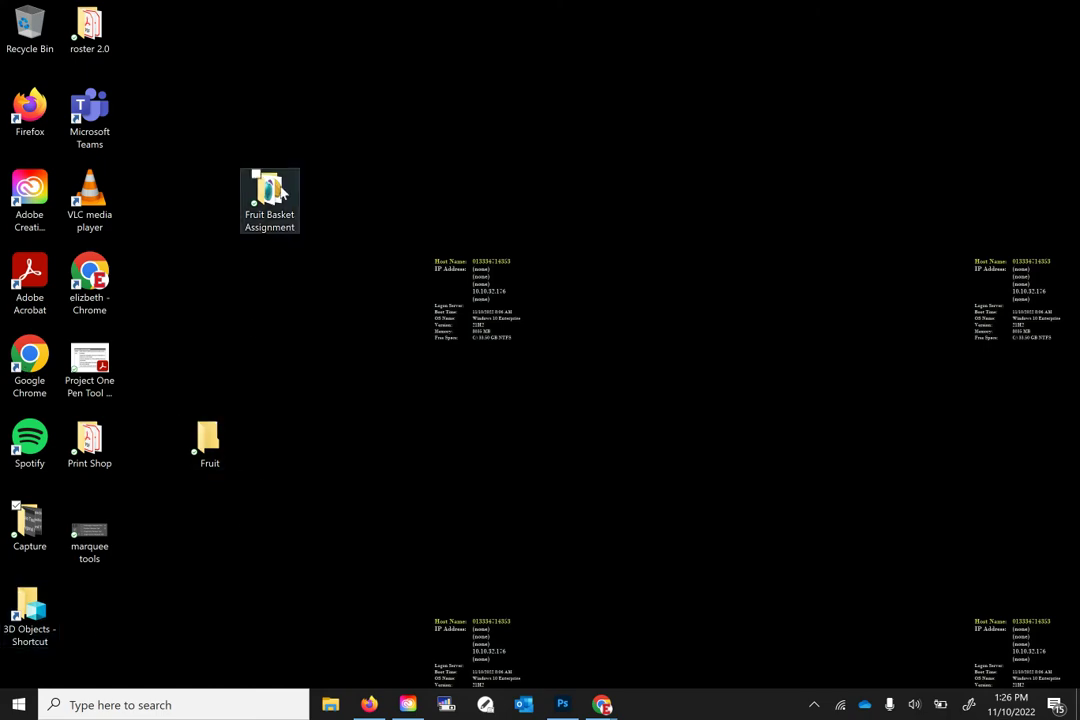
pyautogui.doubleClick(270, 195)
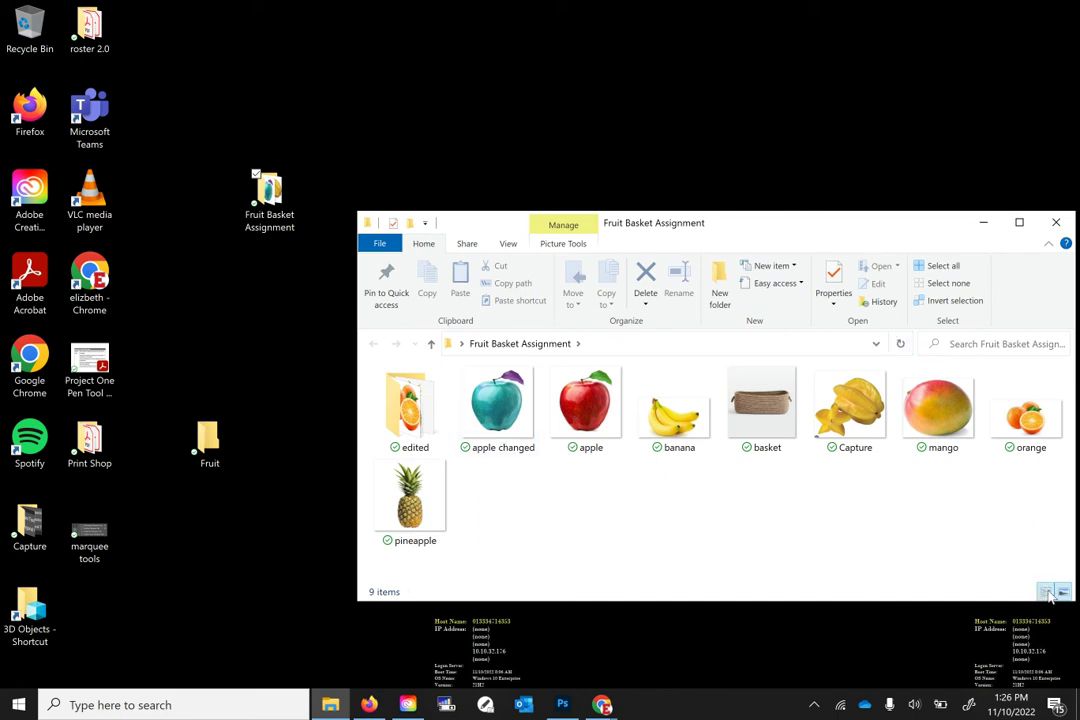
pyautogui.click(1044, 590)
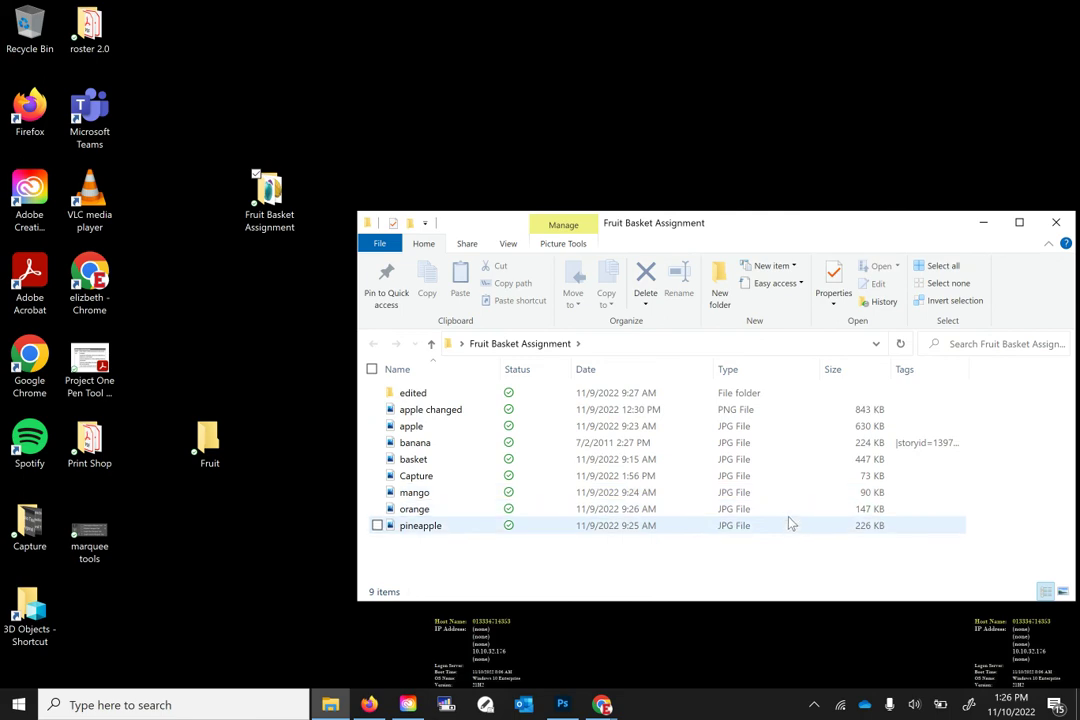
# Step: In a new Firefox tab, search Google for 'Fruit jpg'
pyautogui.click(369, 704)
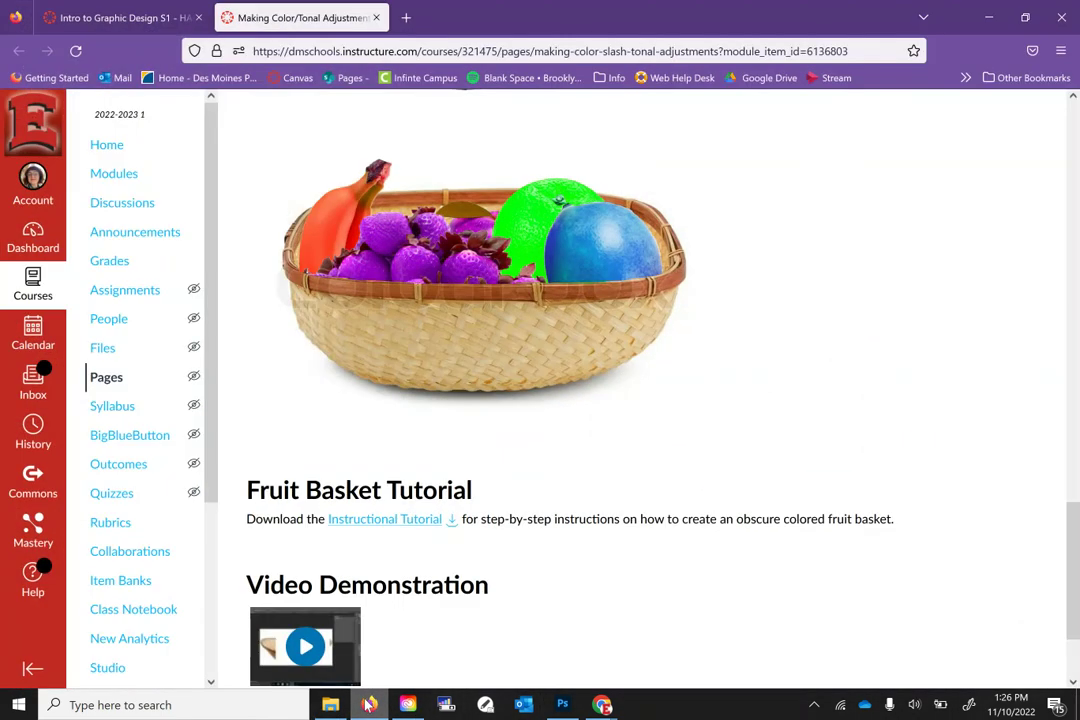
pyautogui.click(405, 17)
pyautogui.click(503, 265)
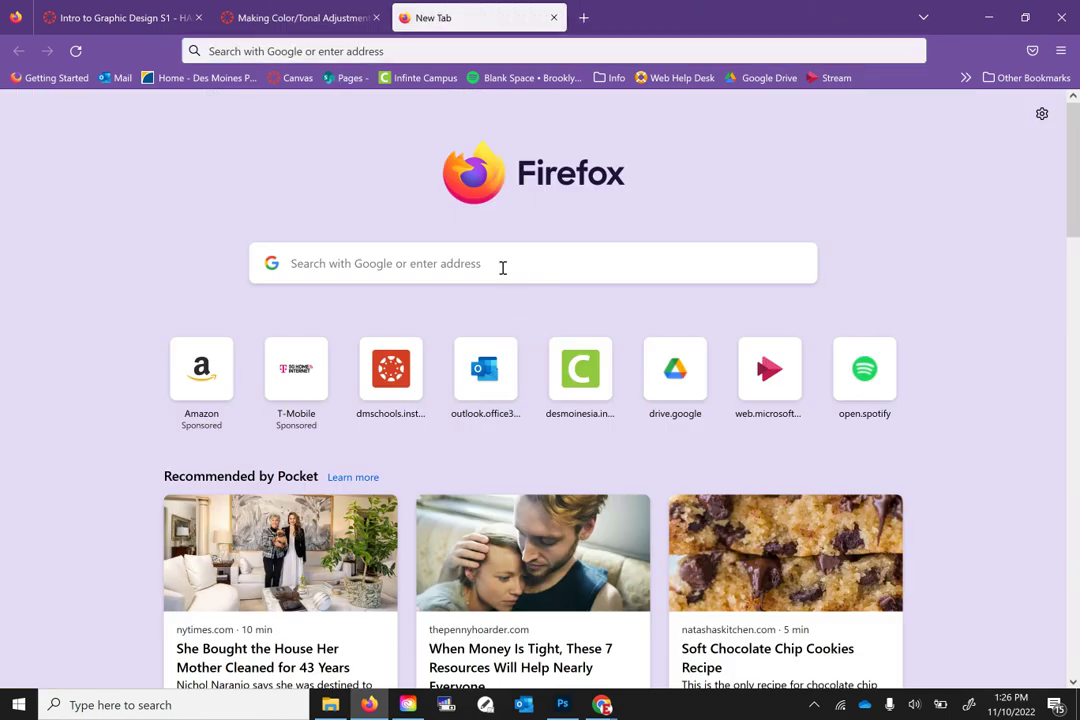
pyautogui.write('google.com/')
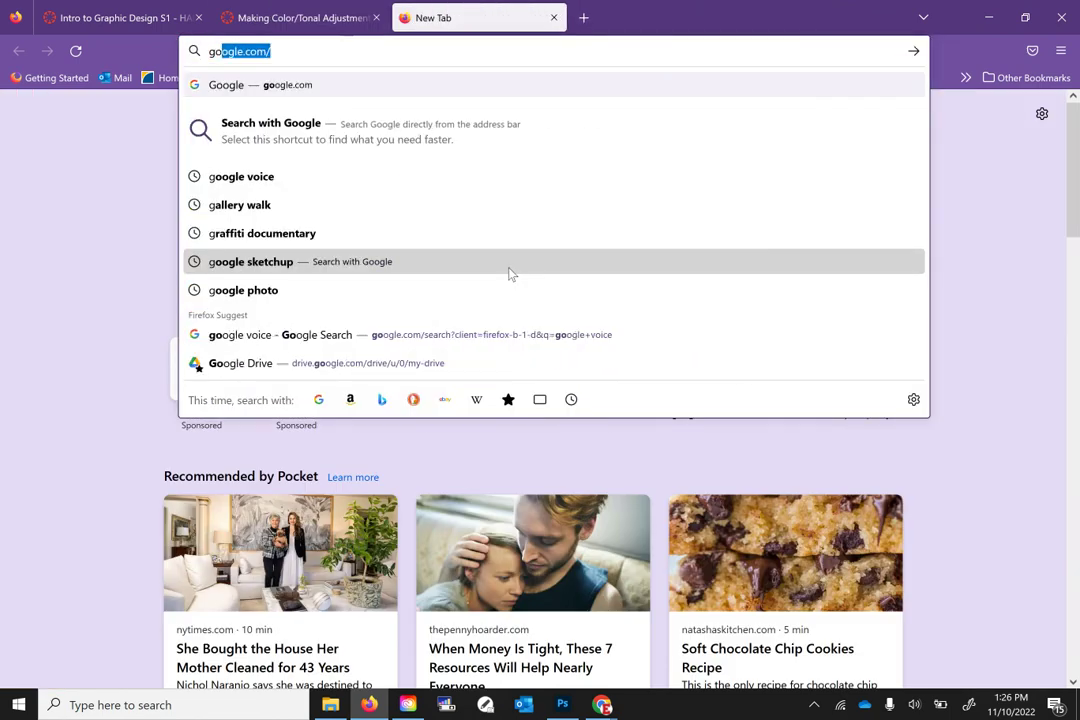
pyautogui.press('Return')
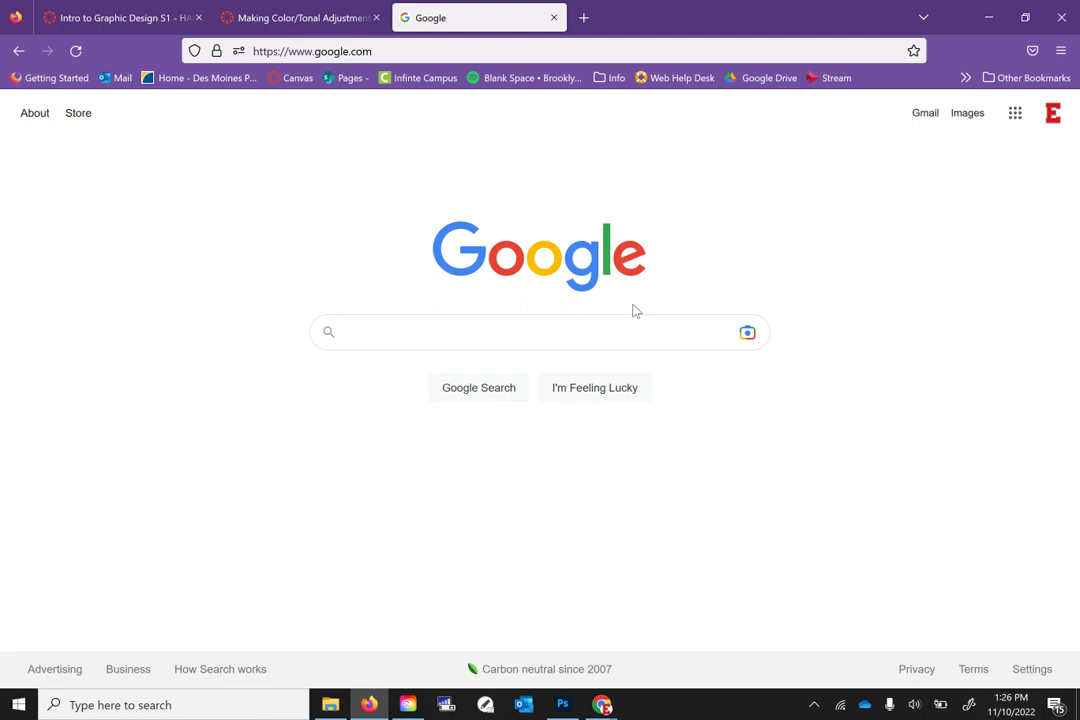
pyautogui.write('Fruit')
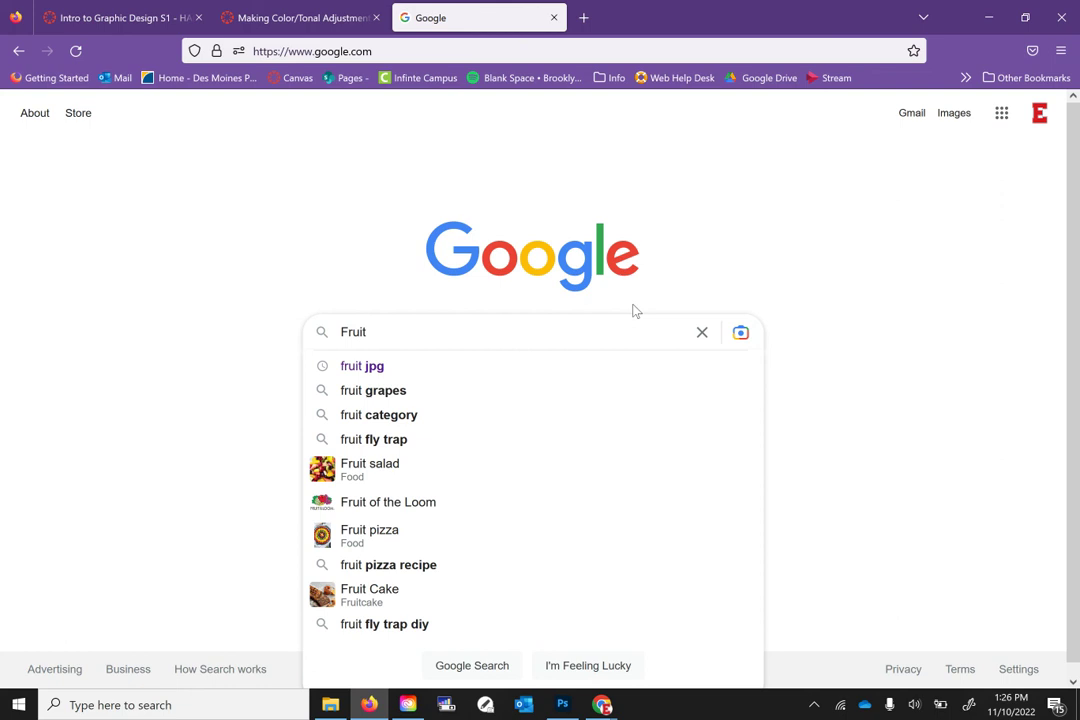
pyautogui.write(' jpg')
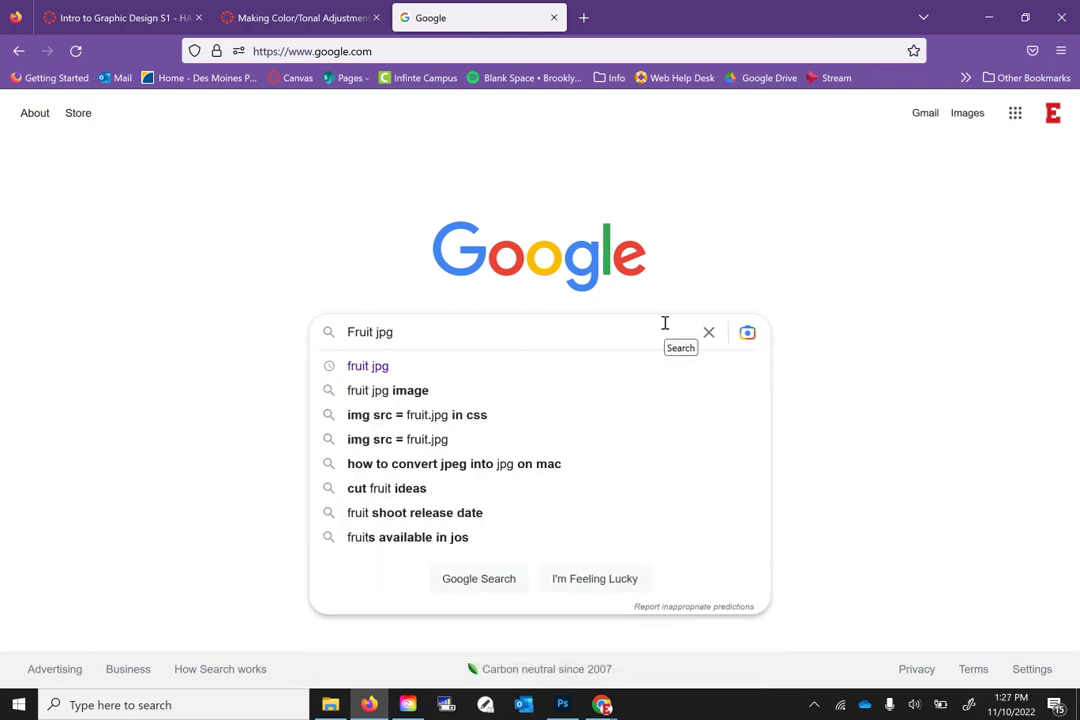
pyautogui.press('Return')
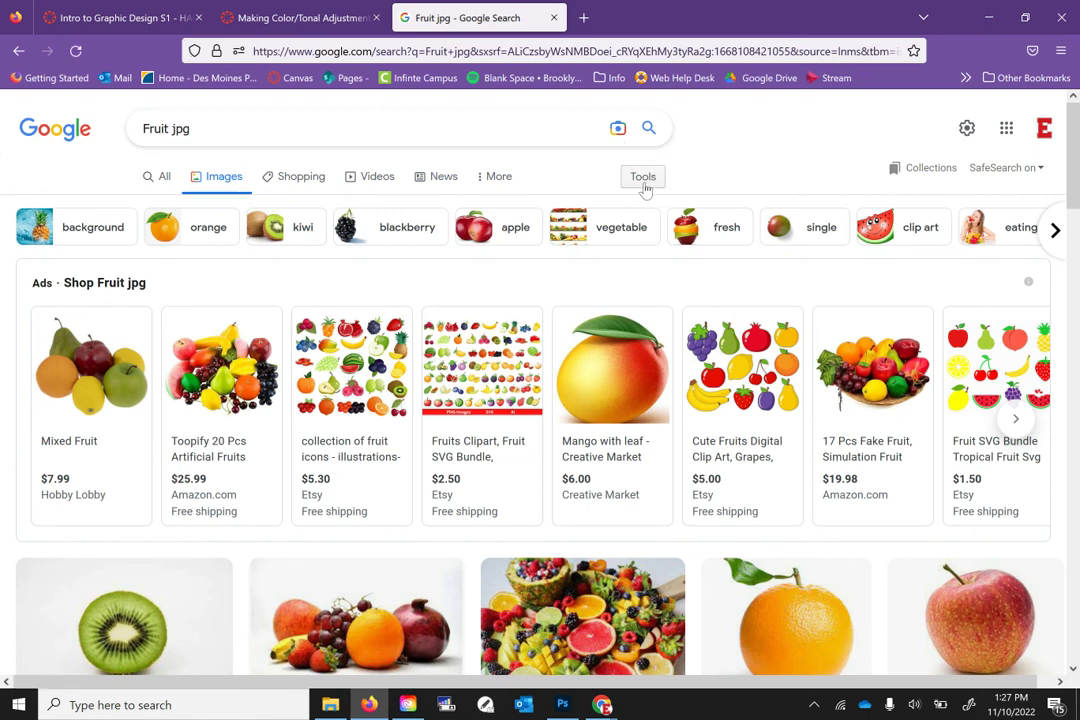
# Step: Filter the Google Images results to Large size and browse the fruit photos
pyautogui.click(643, 180)
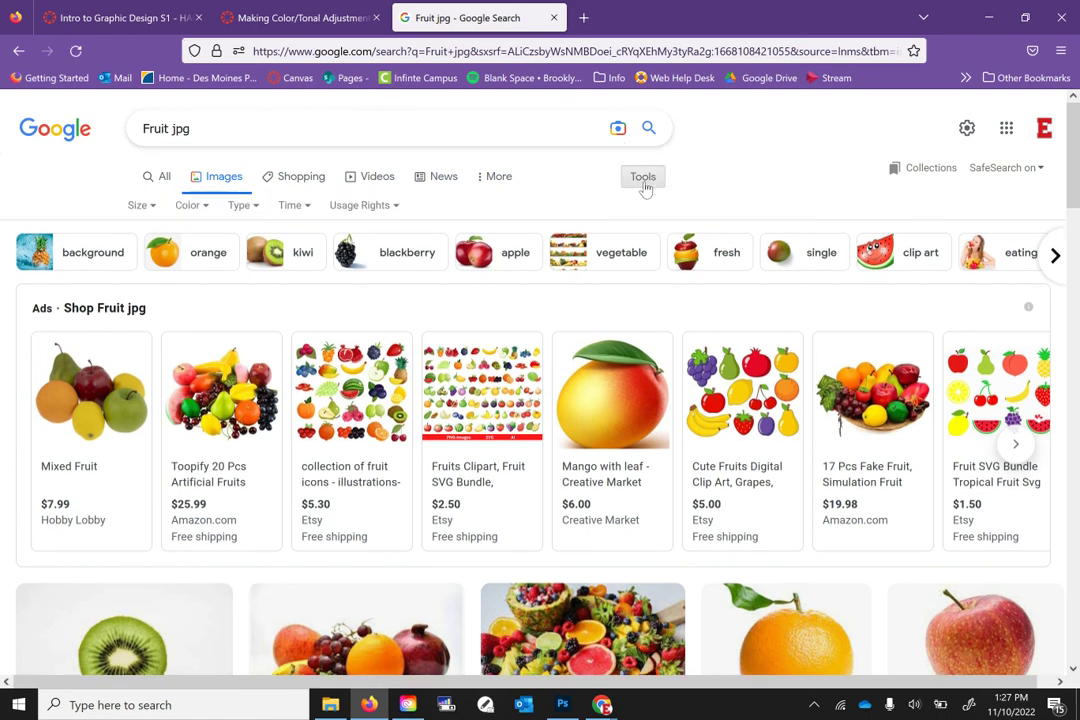
pyautogui.click(143, 205)
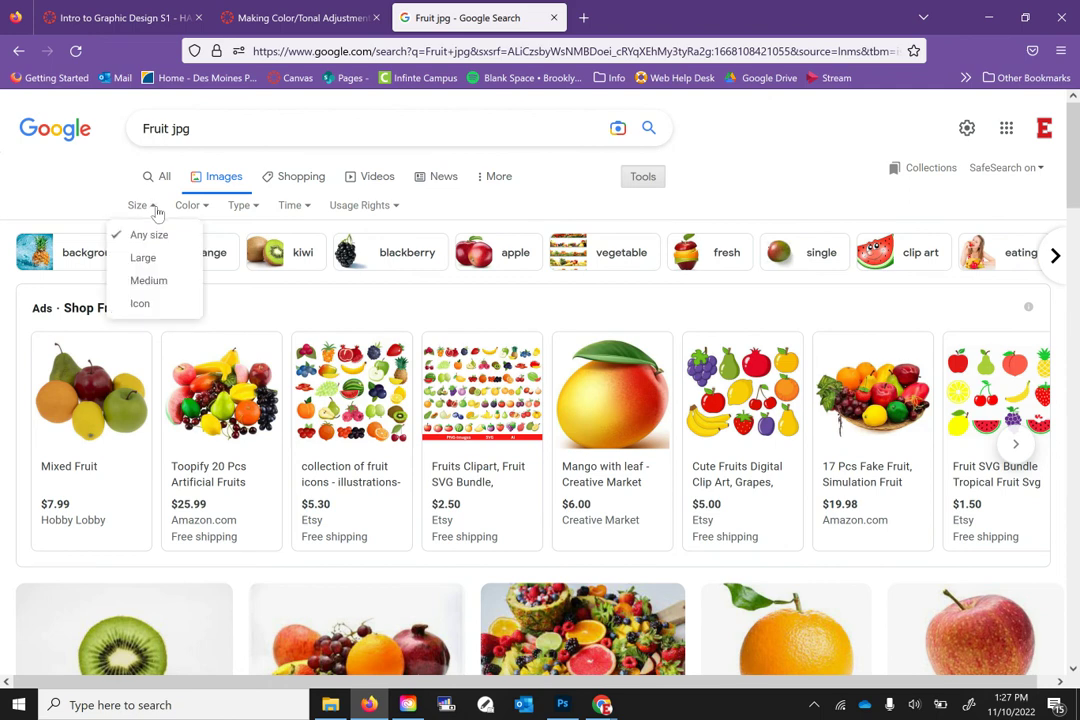
pyautogui.click(166, 266)
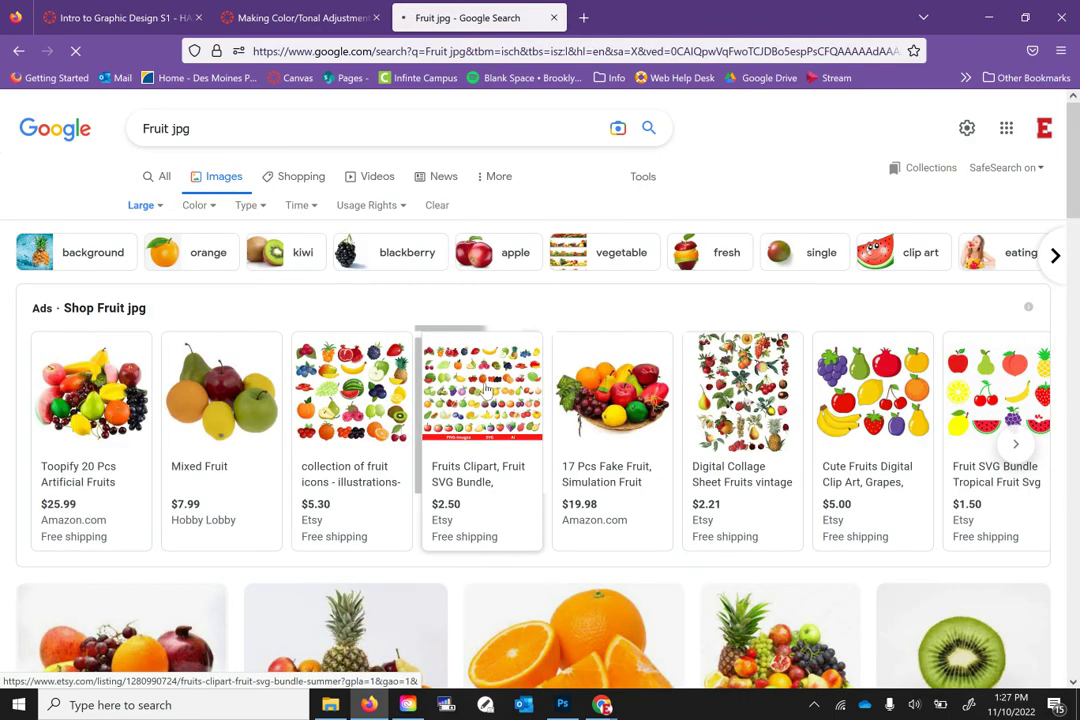
pyautogui.scroll(-3, 487, 389)
pyautogui.scroll(-3, 487, 389)
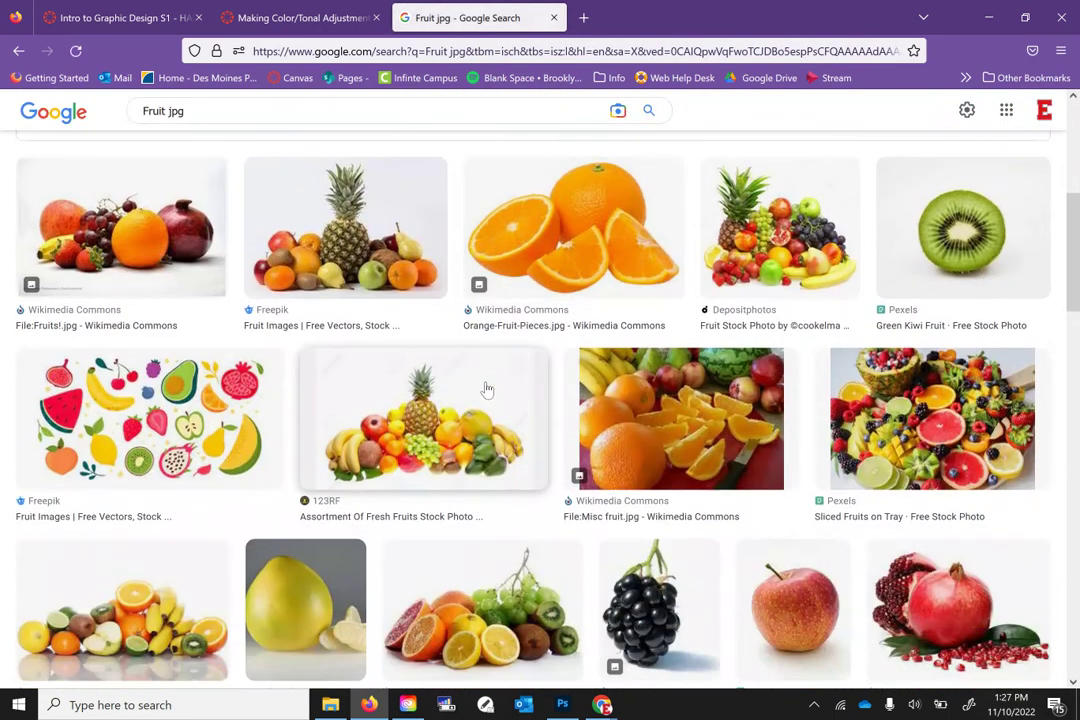
pyautogui.scroll(-2, 455, 390)
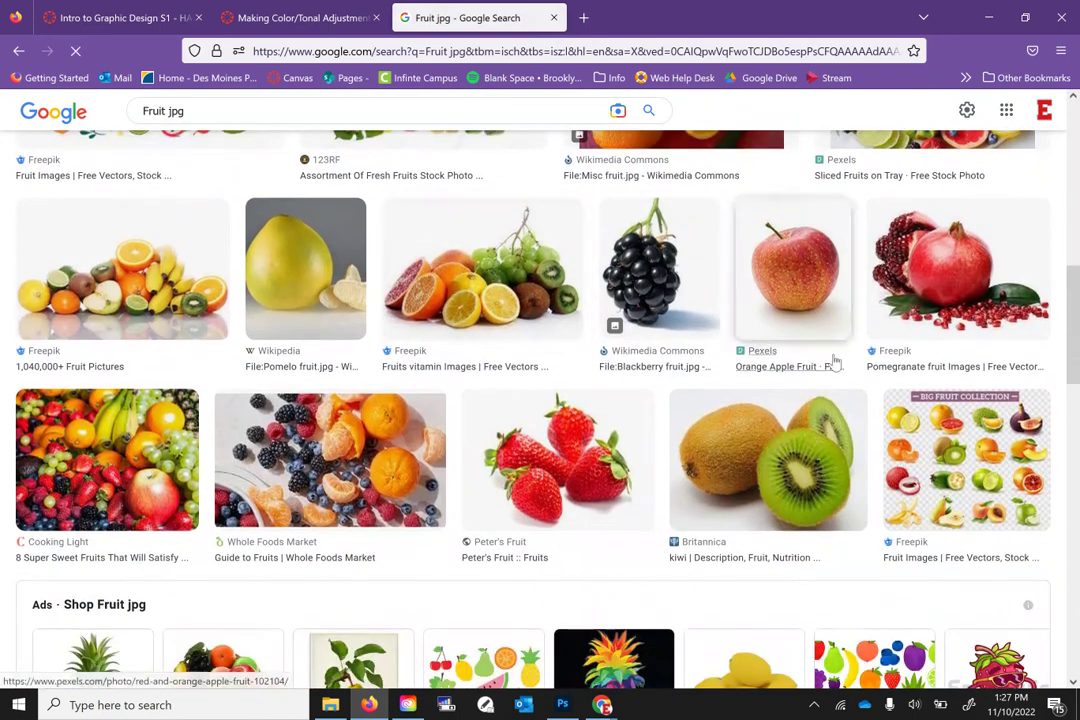
# Step: Save the red and orange apple photo as a JPEG into the Fruit Basket Assignment folder
pyautogui.click(824, 256)
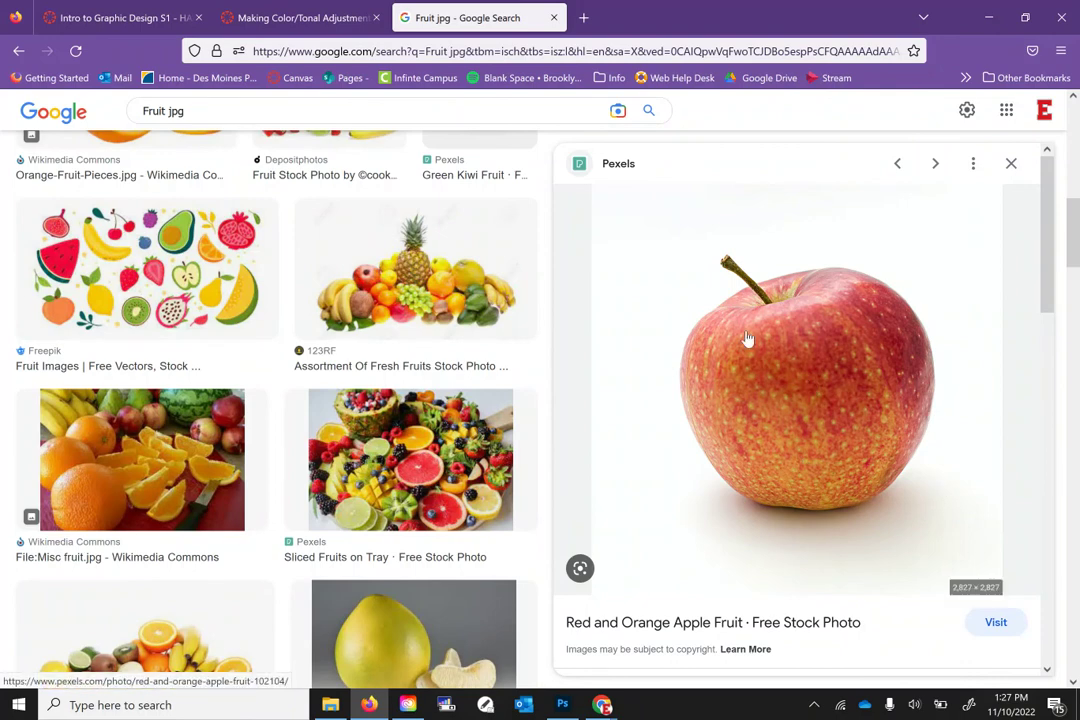
pyautogui.rightClick(678, 302)
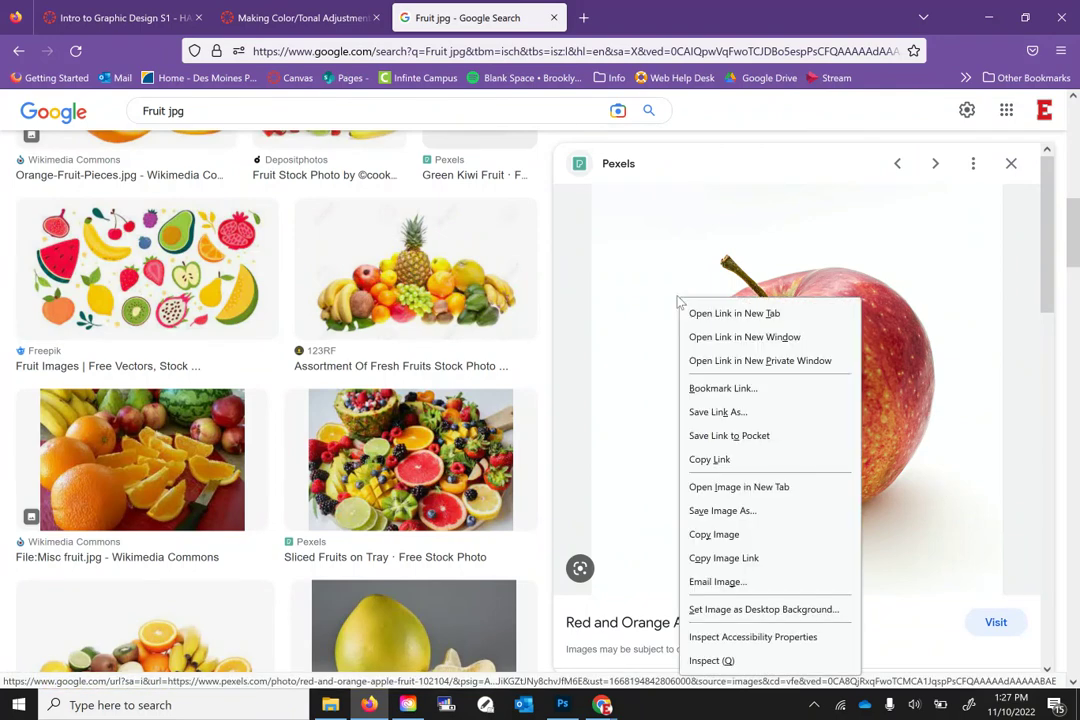
pyautogui.click(743, 513)
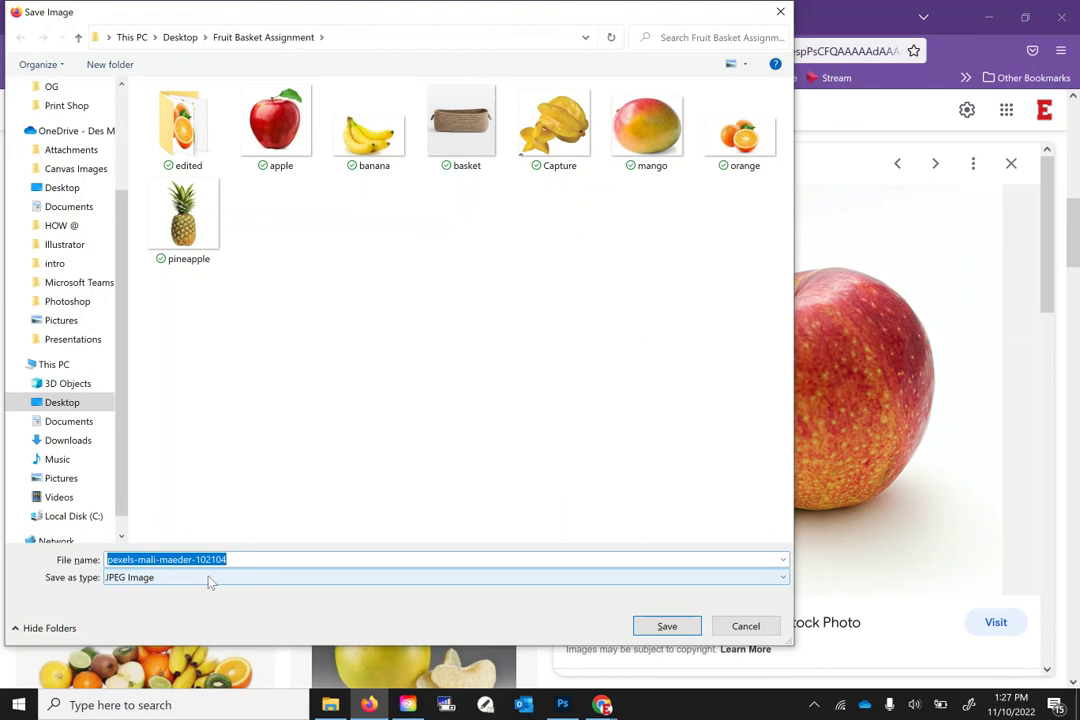
pyautogui.click(660, 627)
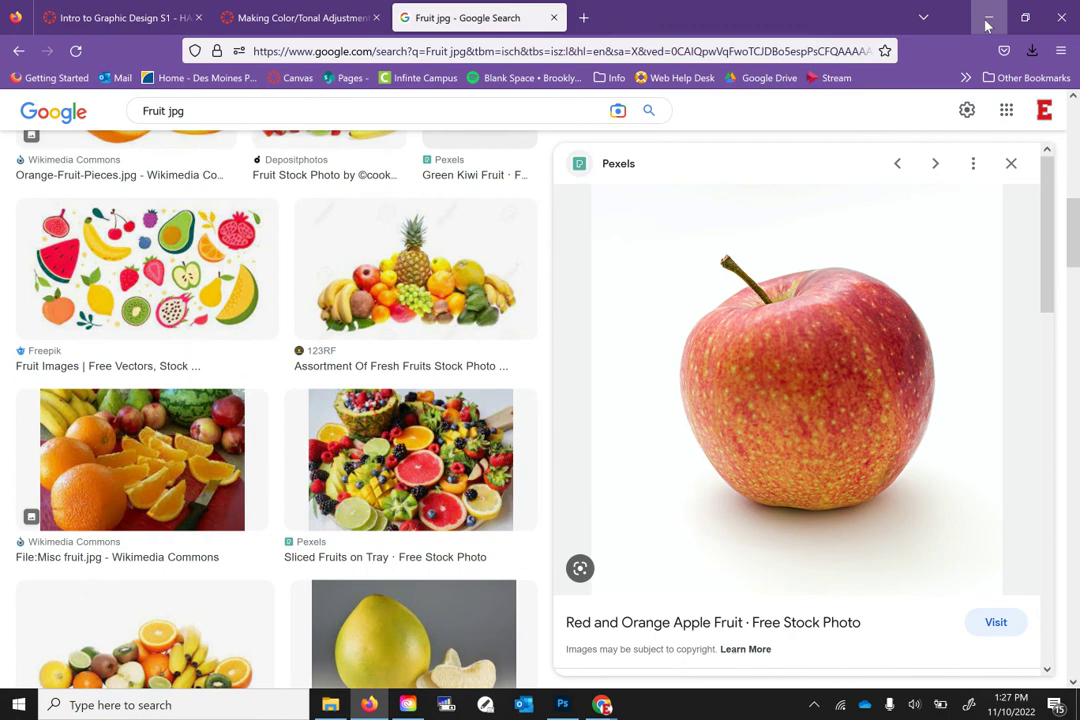
pyautogui.click(986, 25)
# Step: Open the apple, banana, basket, Capture, mango, orange, pexels-mali-maeder-102104 and pineapple images in Photoshop
pyautogui.click(564, 706)
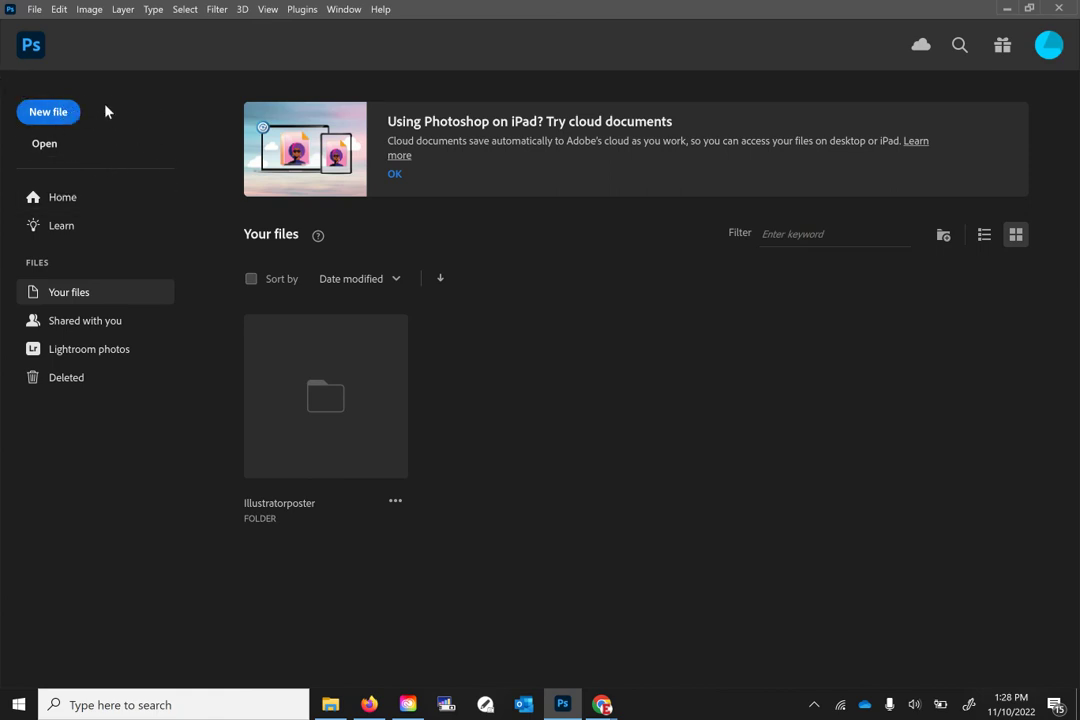
pyautogui.click(60, 155)
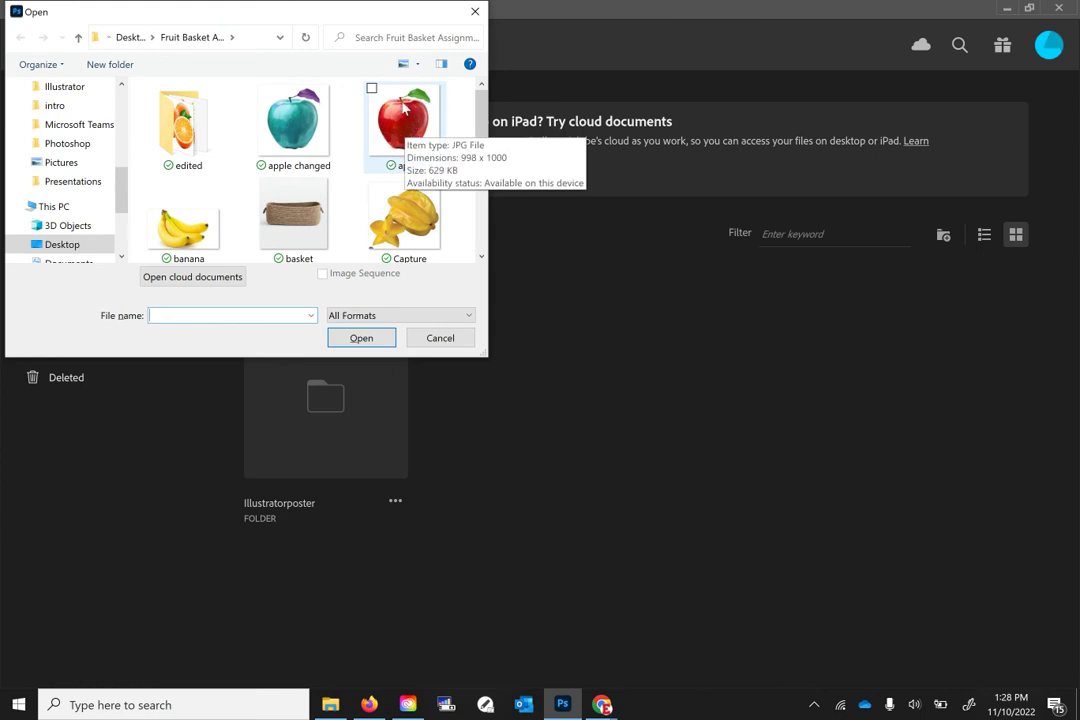
pyautogui.click(403, 110)
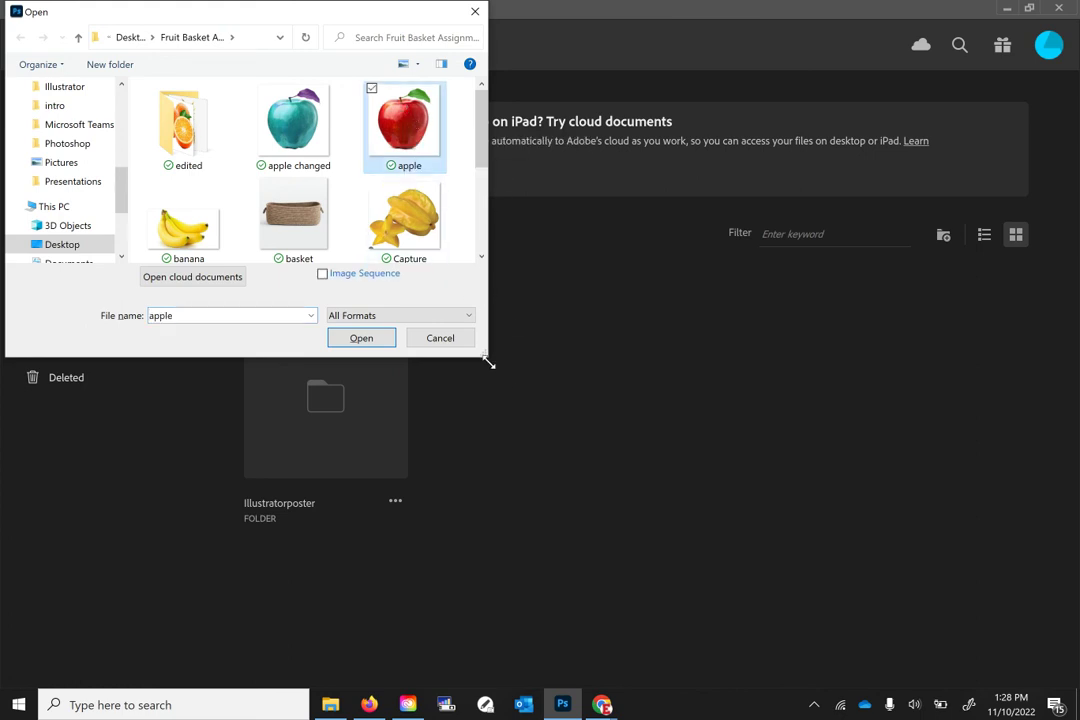
pyautogui.moveTo(487, 362); pyautogui.dragTo(745, 598)
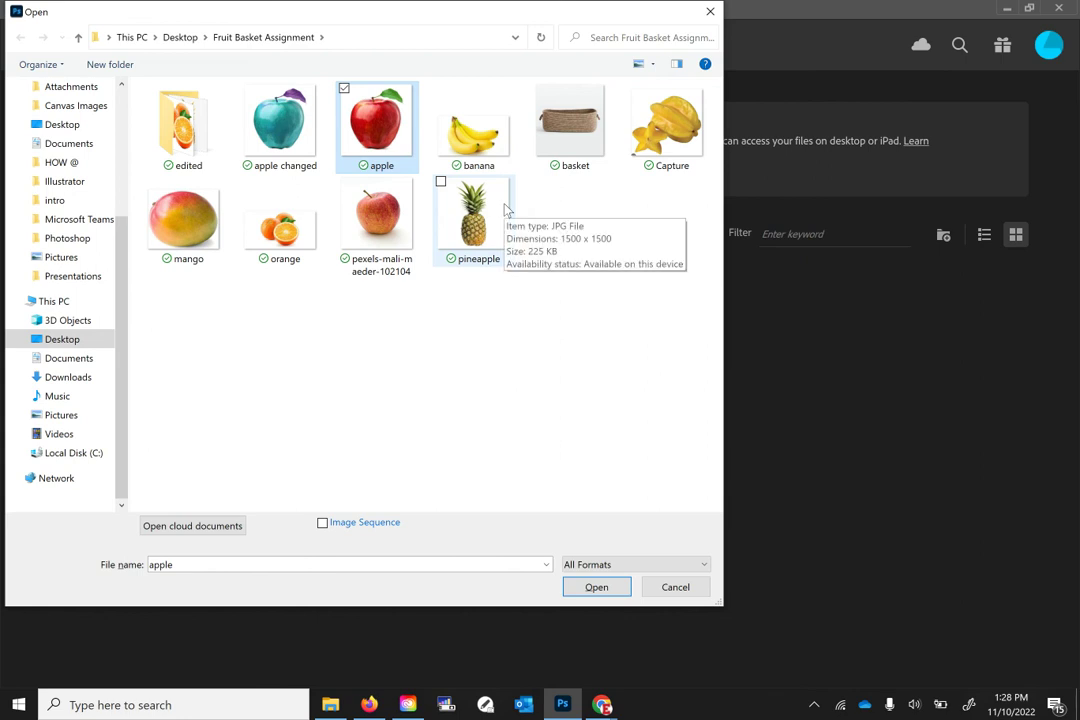
pyautogui.keyDown('shift'); pyautogui.click(499, 238); pyautogui.keyUp('shift')
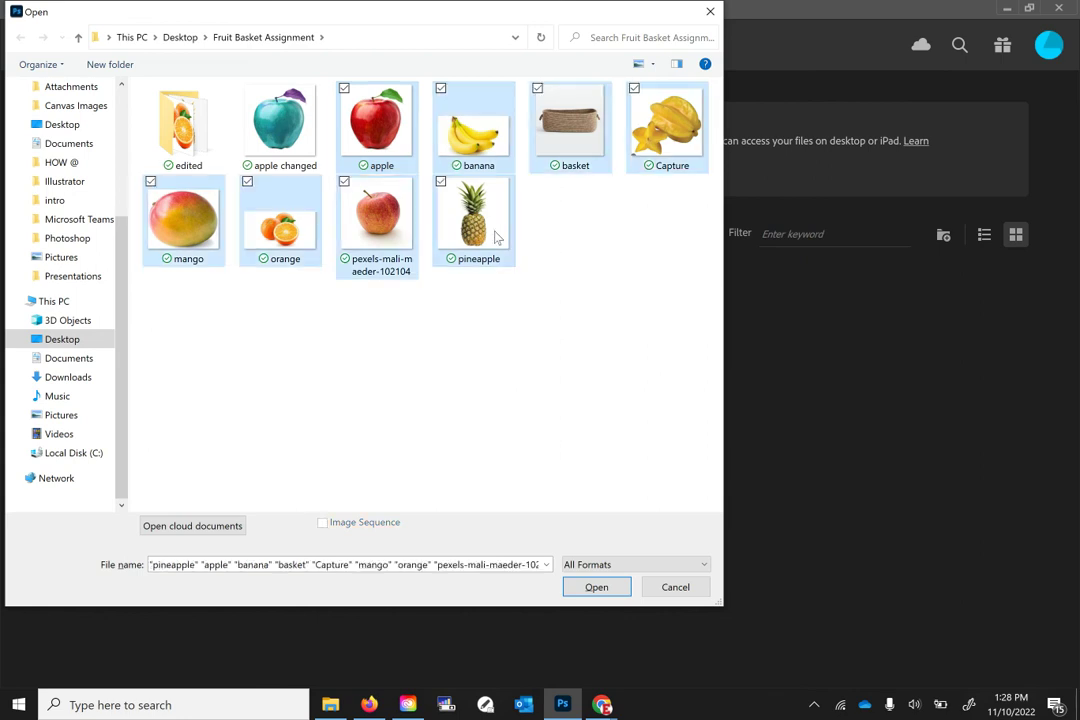
pyautogui.click(596, 588)
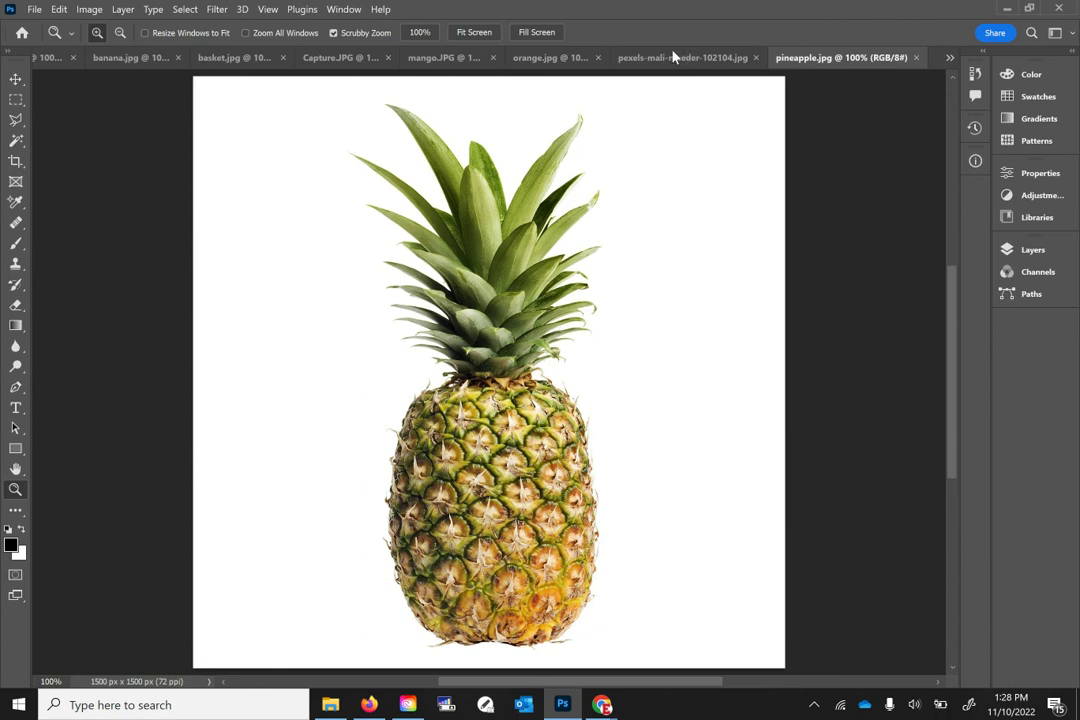
# Step: Switch to the pexels-mali-maeder-102104.jpg apple photo and show its Layers panel with the Background layer
pyautogui.click(646, 58)
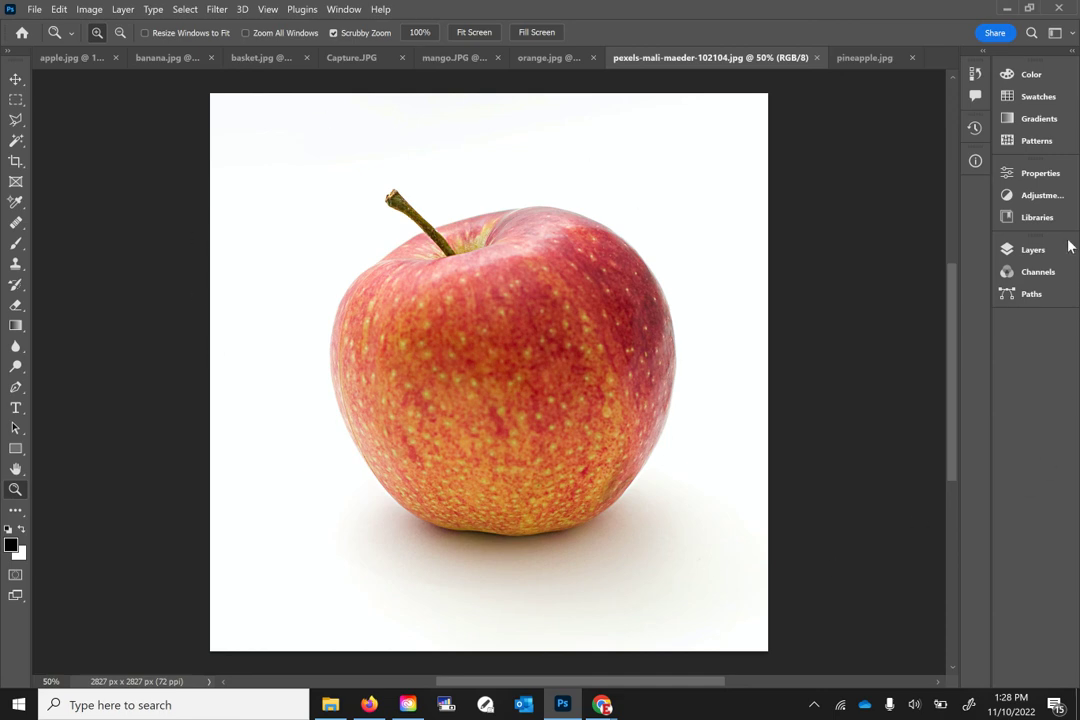
pyautogui.click(1033, 251)
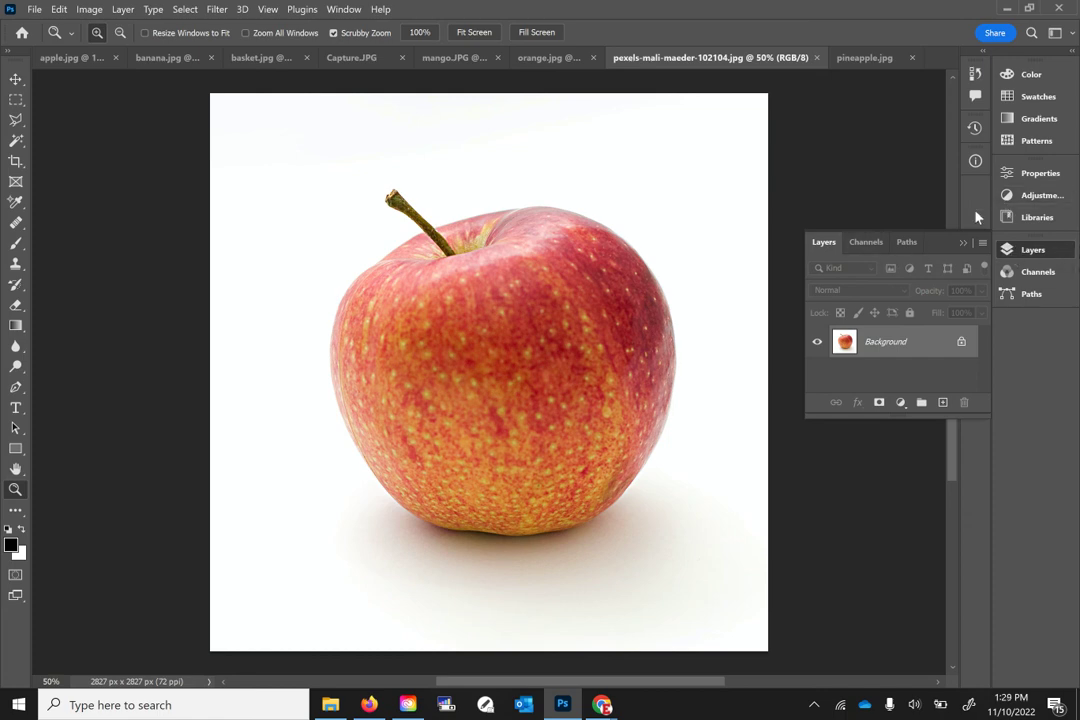
pyautogui.click(344, 9)
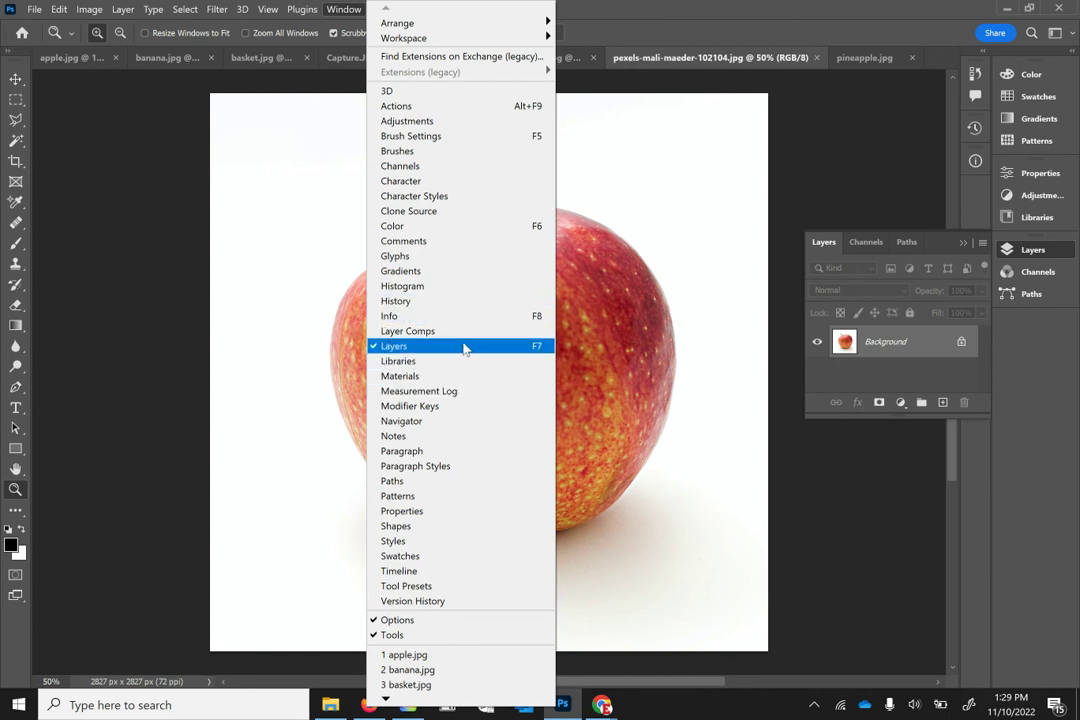
pyautogui.click(1037, 338)
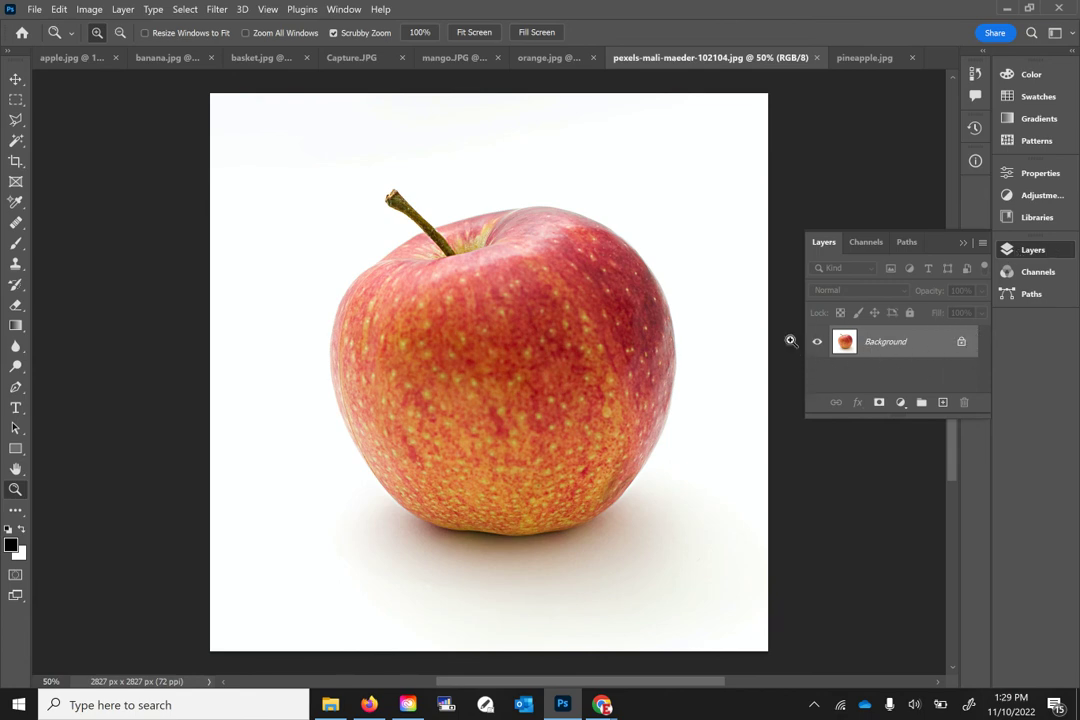
# Step: Unlock the Background layer into Layer 0 and choose the Magic Wand Tool with tolerance 5
pyautogui.click(961, 343)
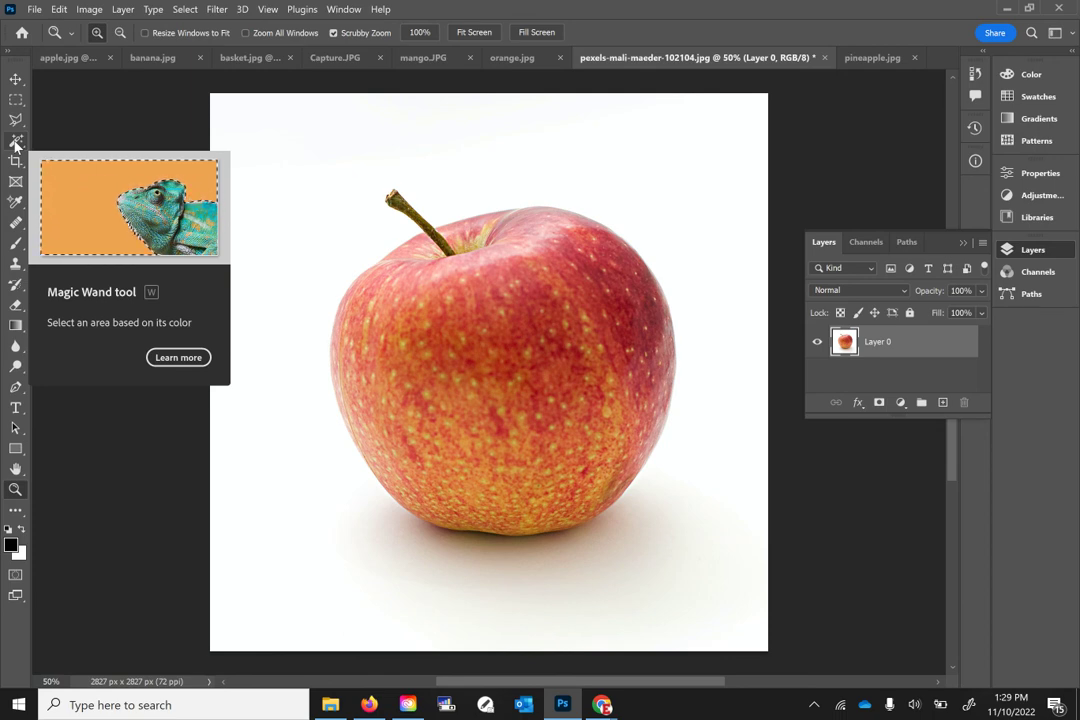
pyautogui.click(15, 143)
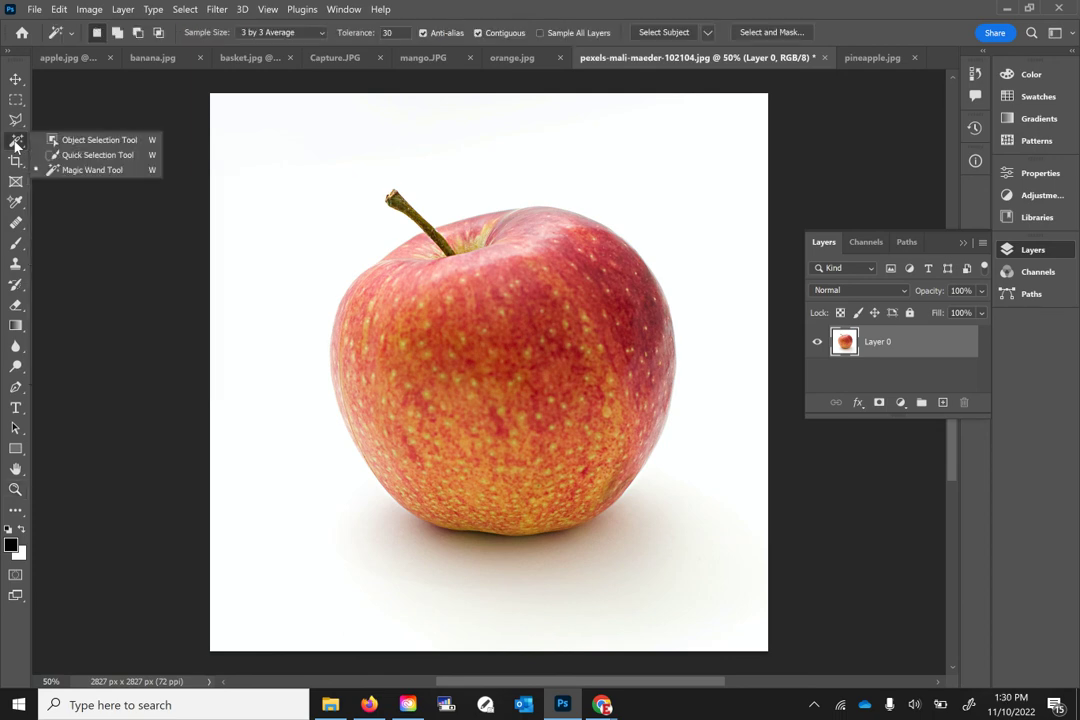
pyautogui.click(100, 170)
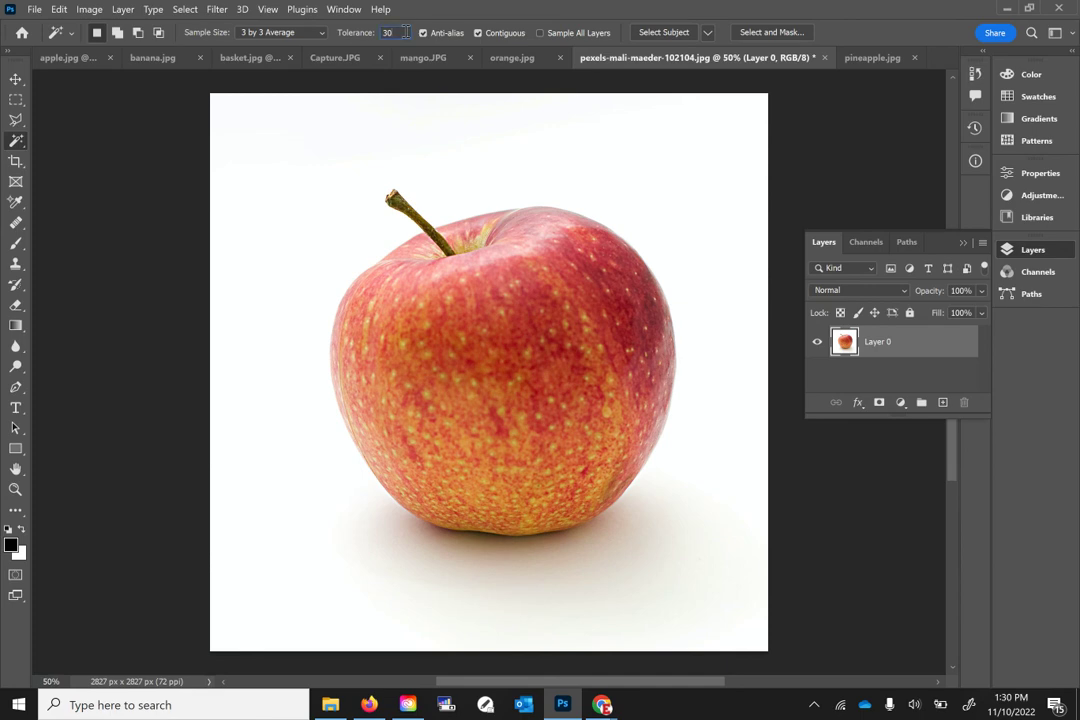
pyautogui.click(404, 32)
pyautogui.write('5')
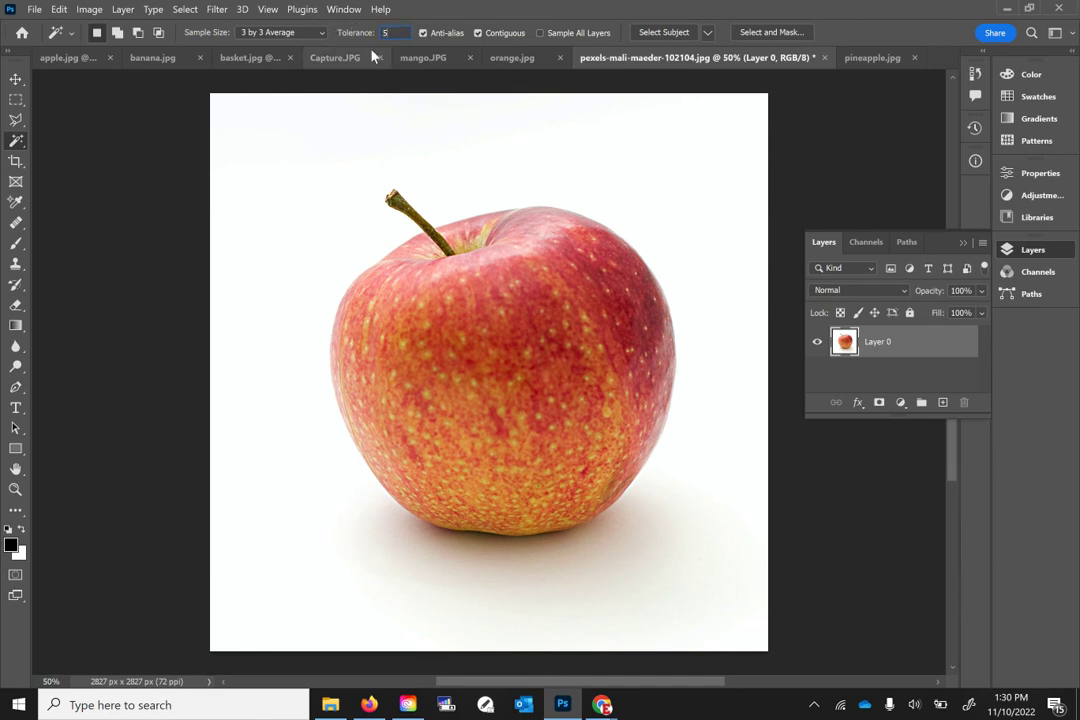
# Step: Try selecting the white background and shadow at tolerance 5, then deselect
pyautogui.click(656, 167)
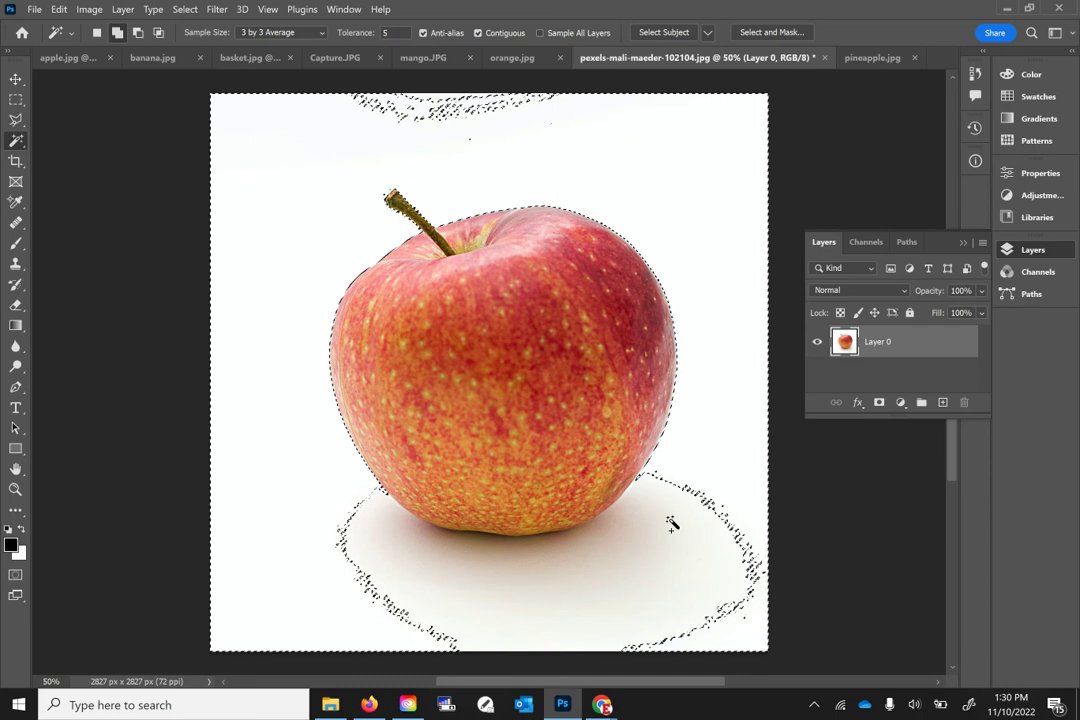
pyautogui.keyDown('shift'); pyautogui.click(633, 558); pyautogui.keyUp('shift')
pyautogui.click(542, 569)
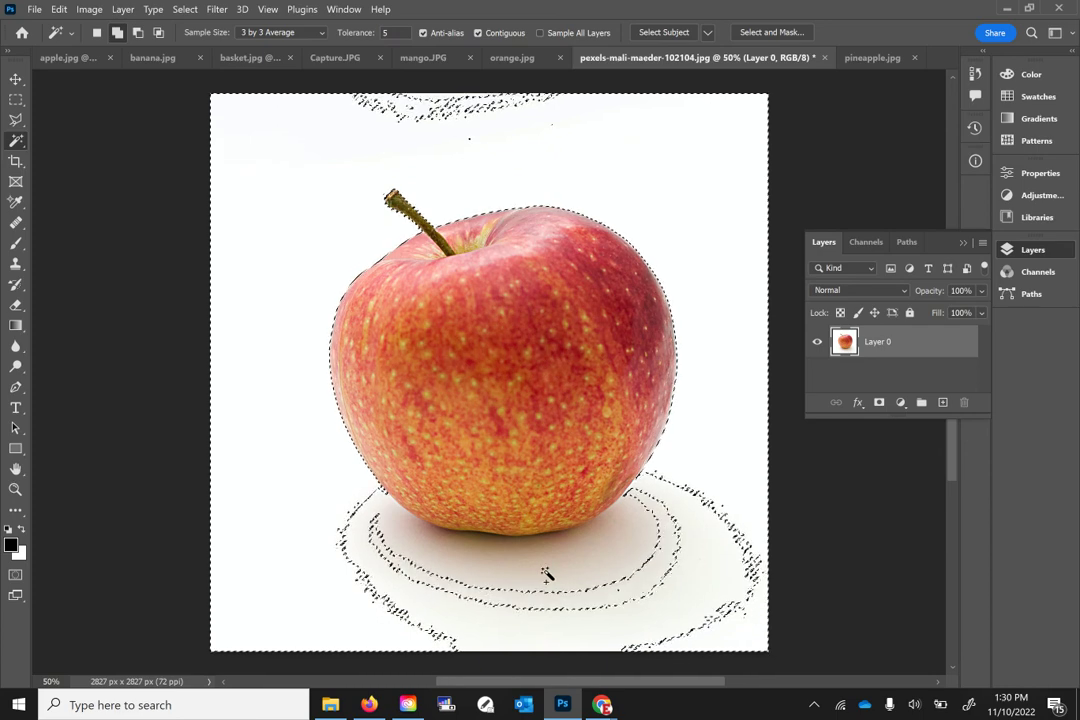
pyautogui.click(665, 622)
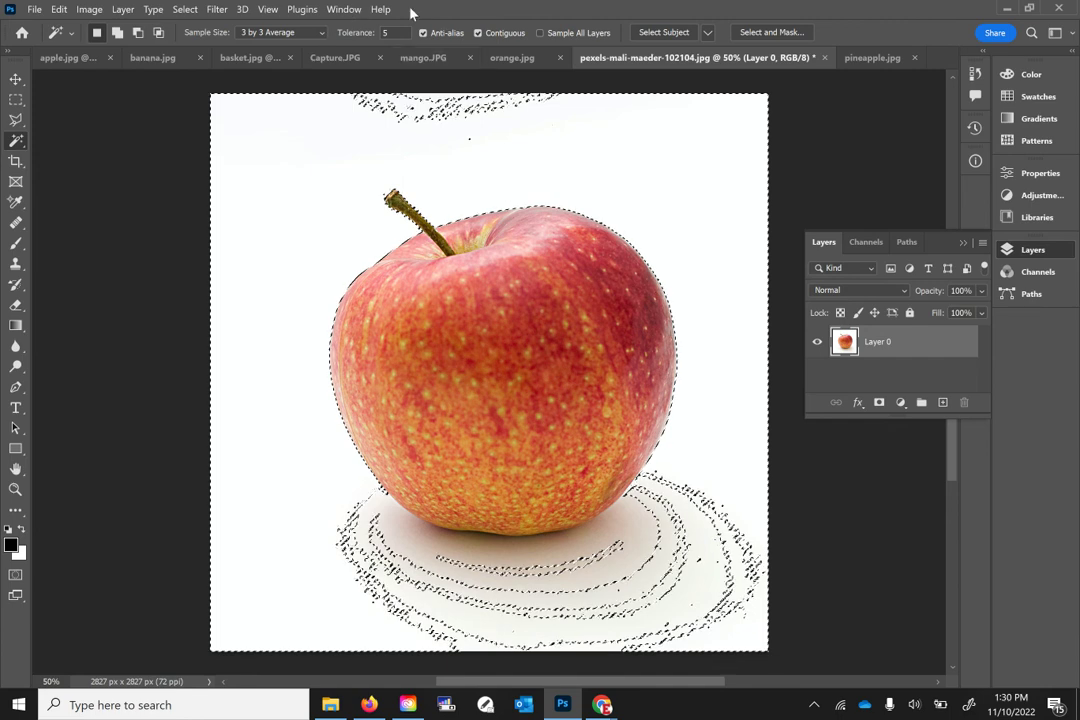
pyautogui.hotkey('ctrl', 'd')
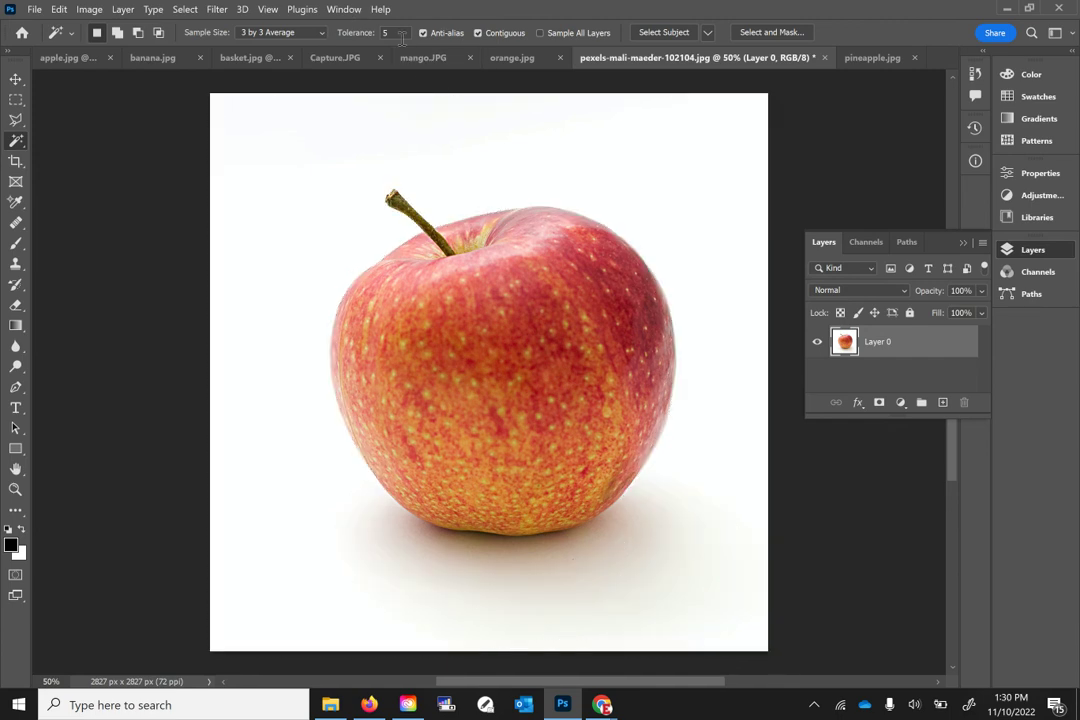
# Step: At tolerance 30, select the white background and add the apple's shadow areas
pyautogui.write('30')
pyautogui.click(620, 158)
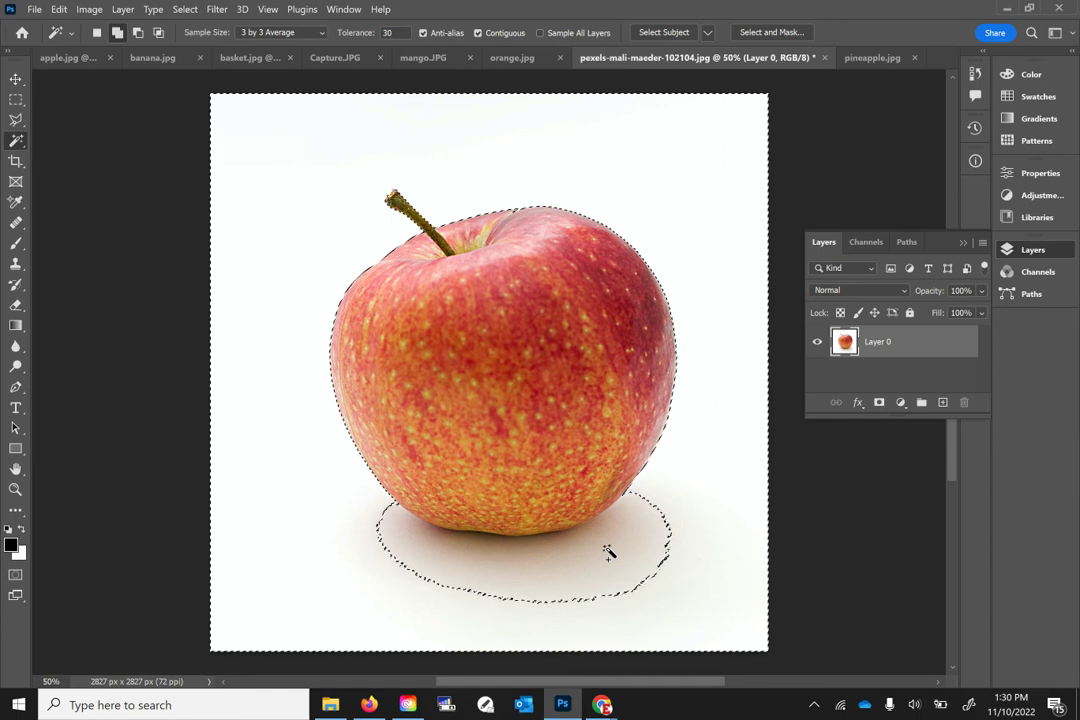
pyautogui.keyDown('shift'); pyautogui.click(508, 547); pyautogui.keyUp('shift')
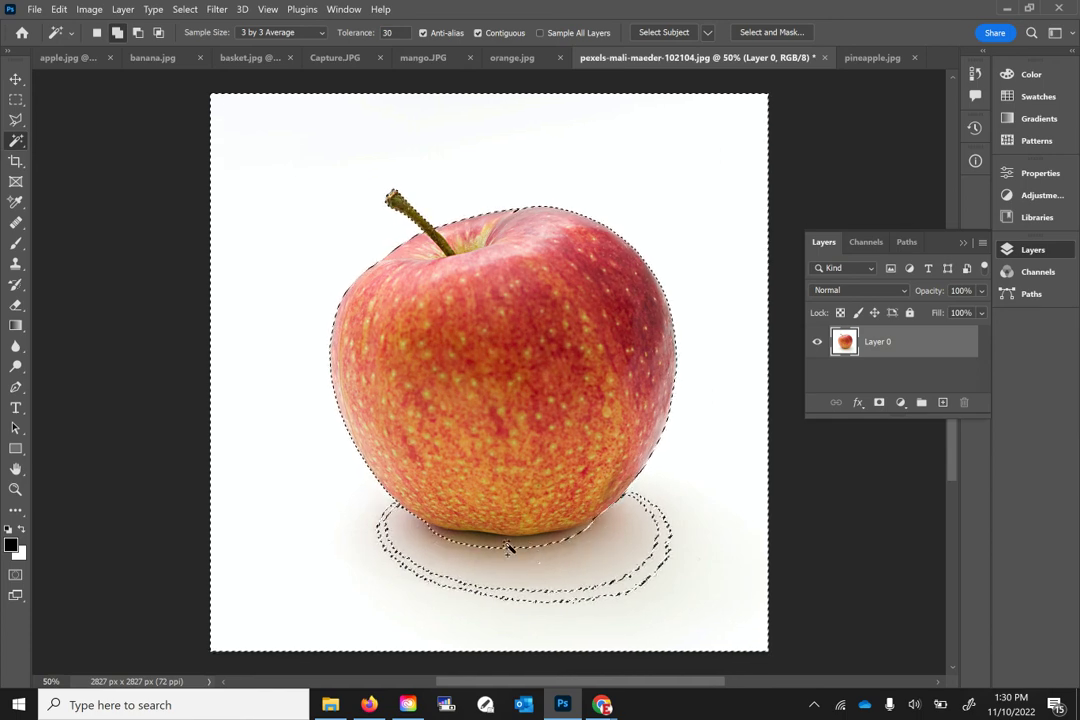
pyautogui.keyDown('shift'); pyautogui.click(622, 595); pyautogui.keyUp('shift')
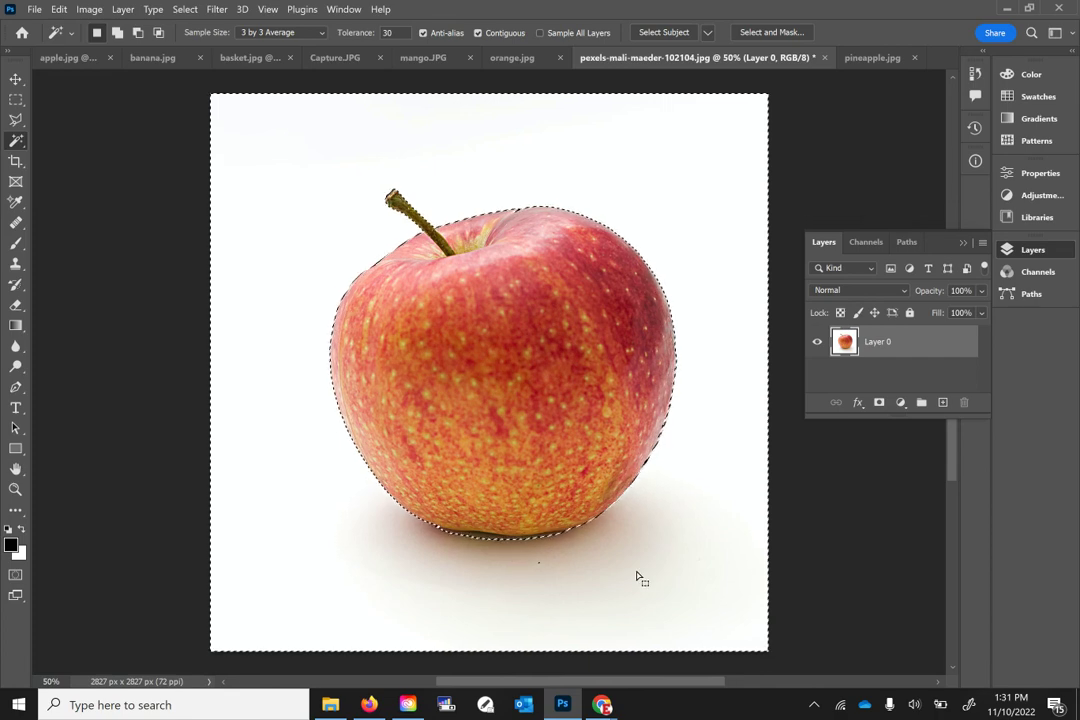
# Step: Delete the selected white background and deselect, leaving the apple on transparent Layer 0
pyautogui.press('Delete')
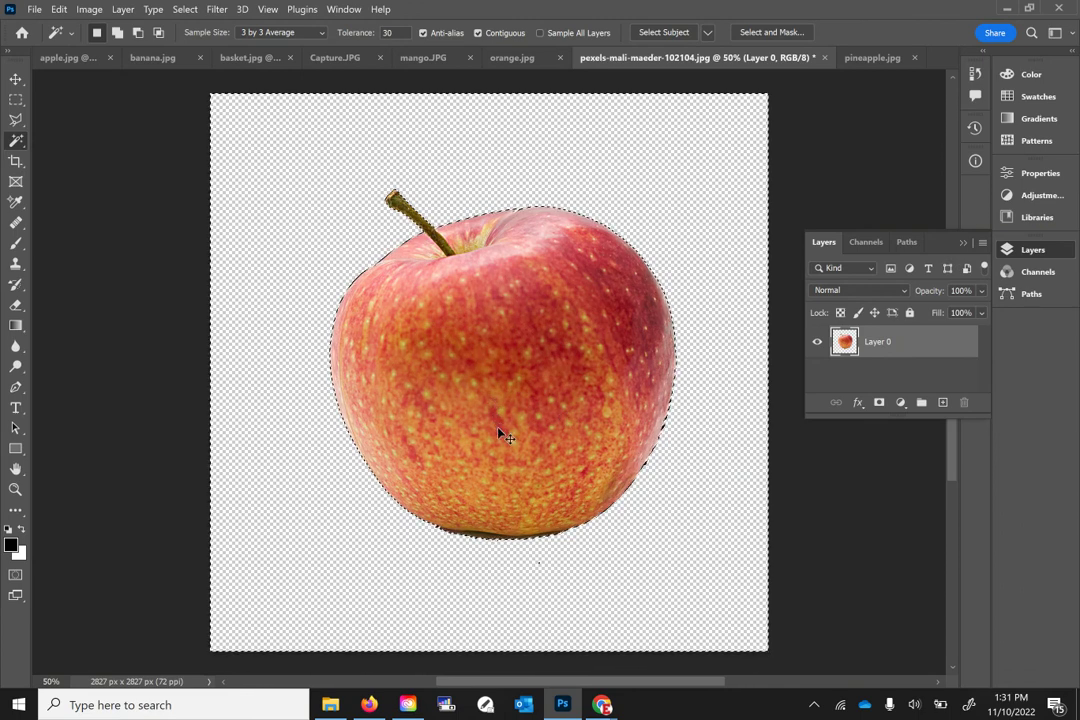
pyautogui.hotkey('ctrl', 'd')
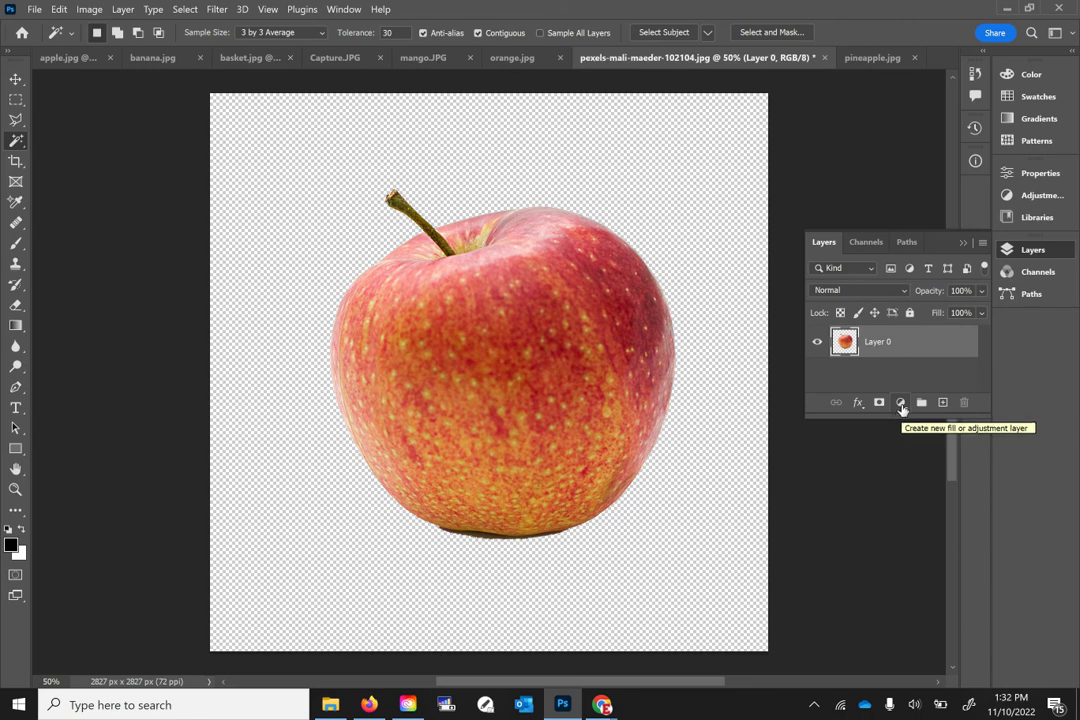
# Step: Add a Hue/Saturation adjustment layer with Hue -98 and Saturation +73 to make the apple purple
pyautogui.click(901, 403)
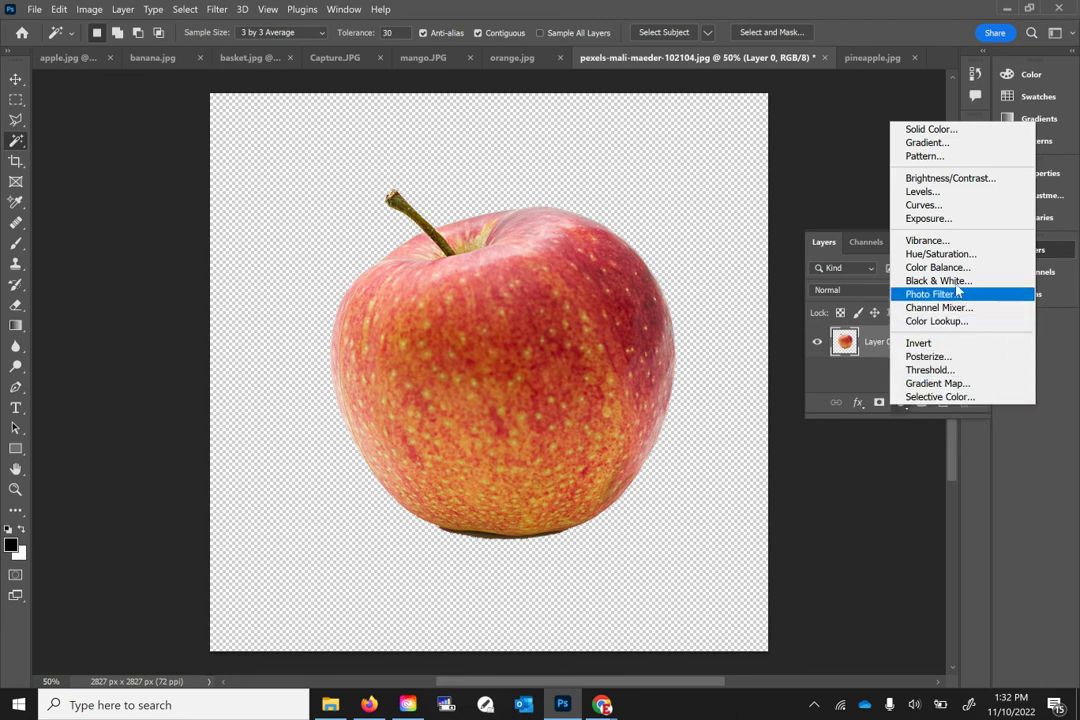
pyautogui.click(940, 254)
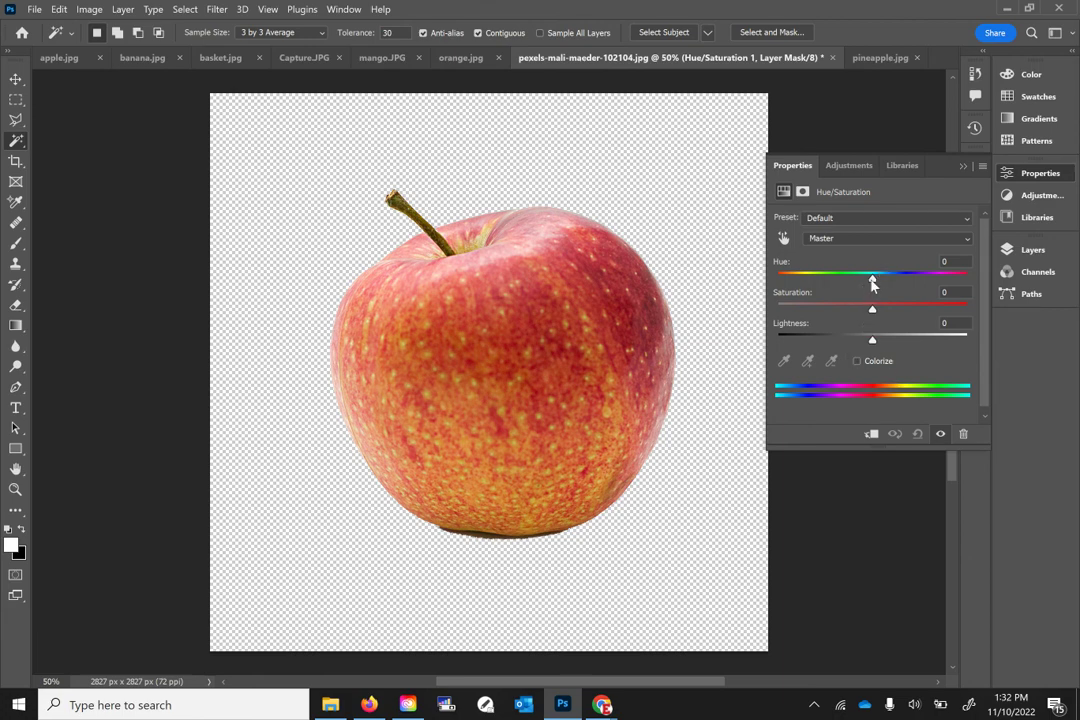
pyautogui.moveTo(872, 280); pyautogui.dragTo(810, 285)
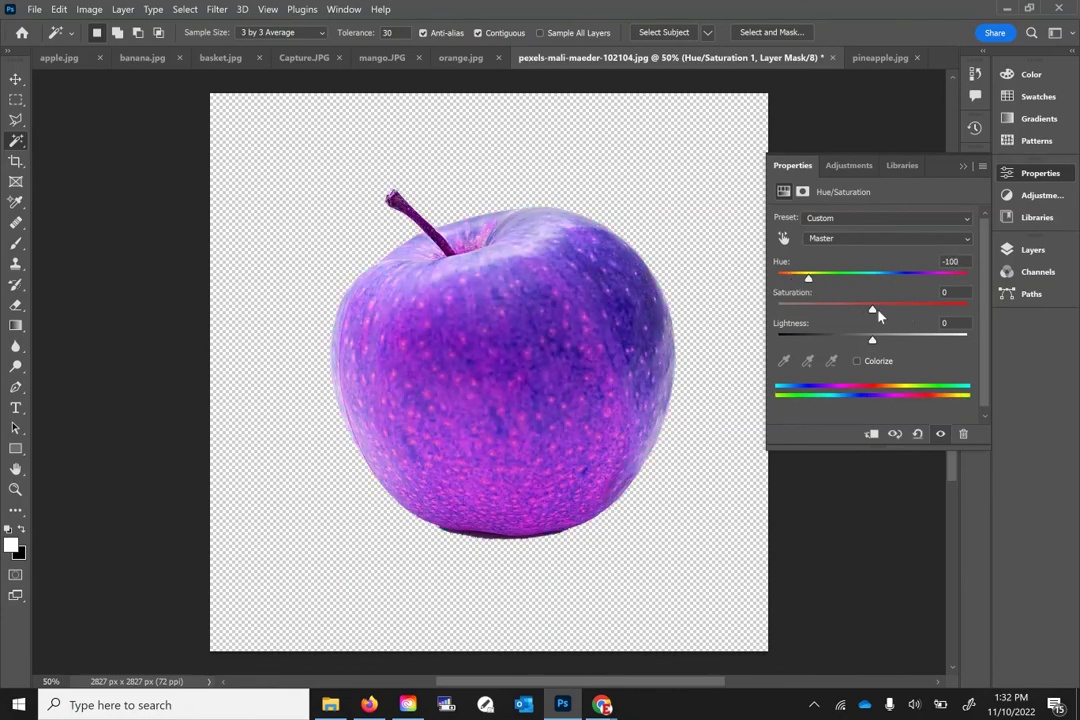
pyautogui.moveTo(872, 312); pyautogui.dragTo(1033, 320)
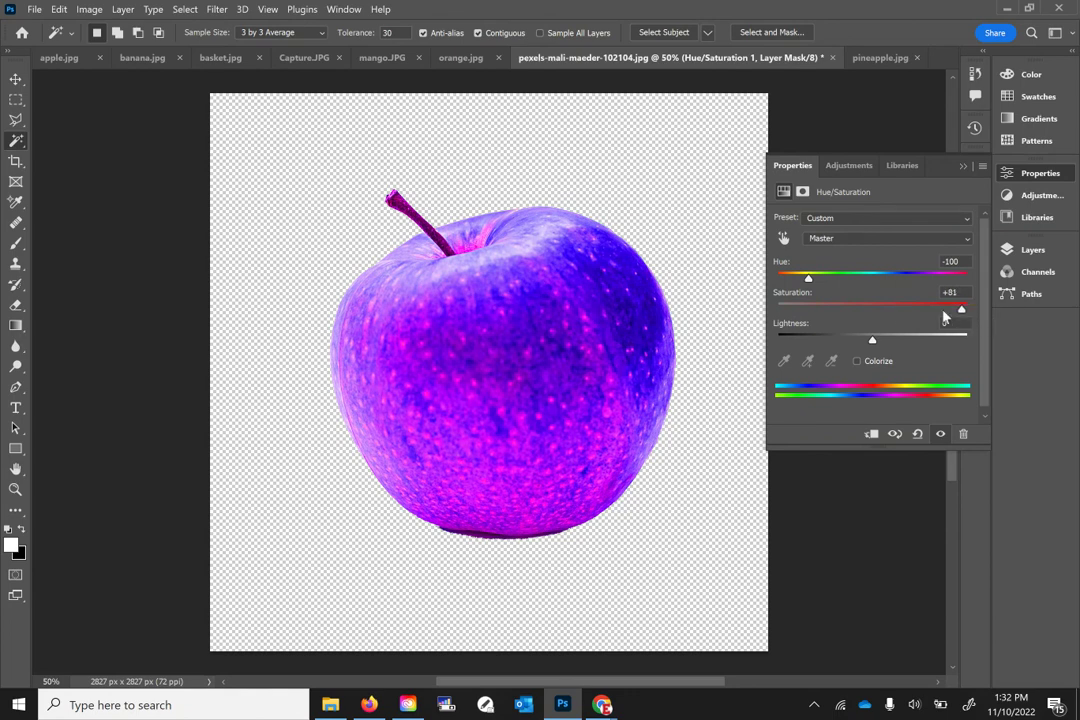
pyautogui.moveTo(966, 309); pyautogui.dragTo(745, 328)
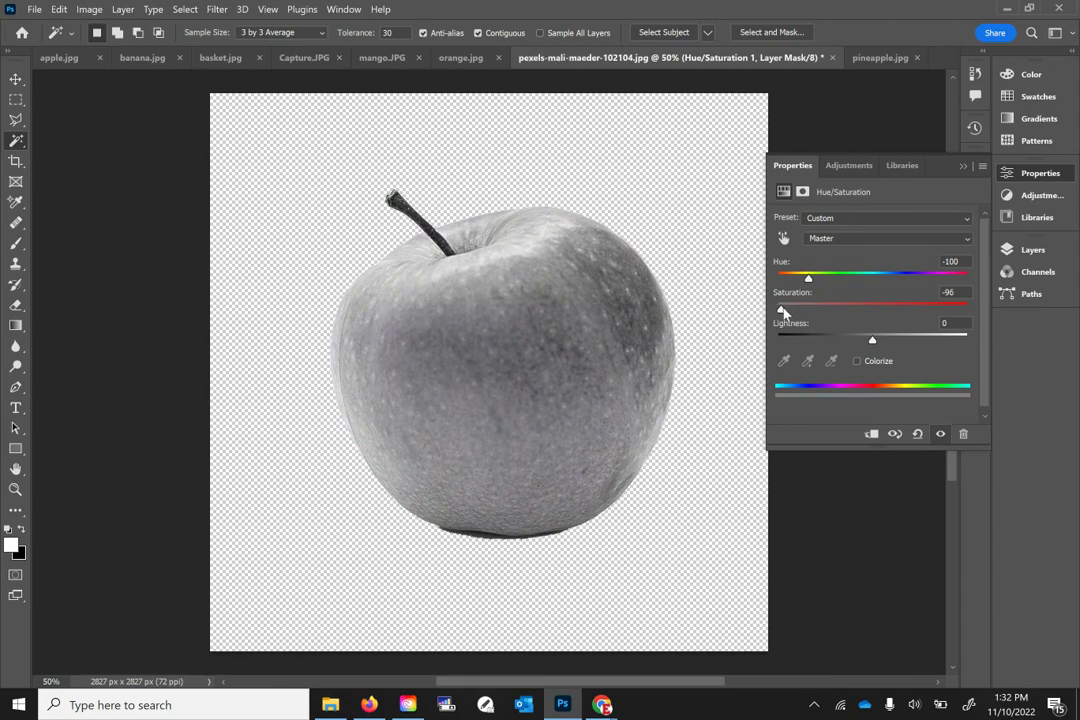
pyautogui.moveTo(780, 309); pyautogui.dragTo(941, 310)
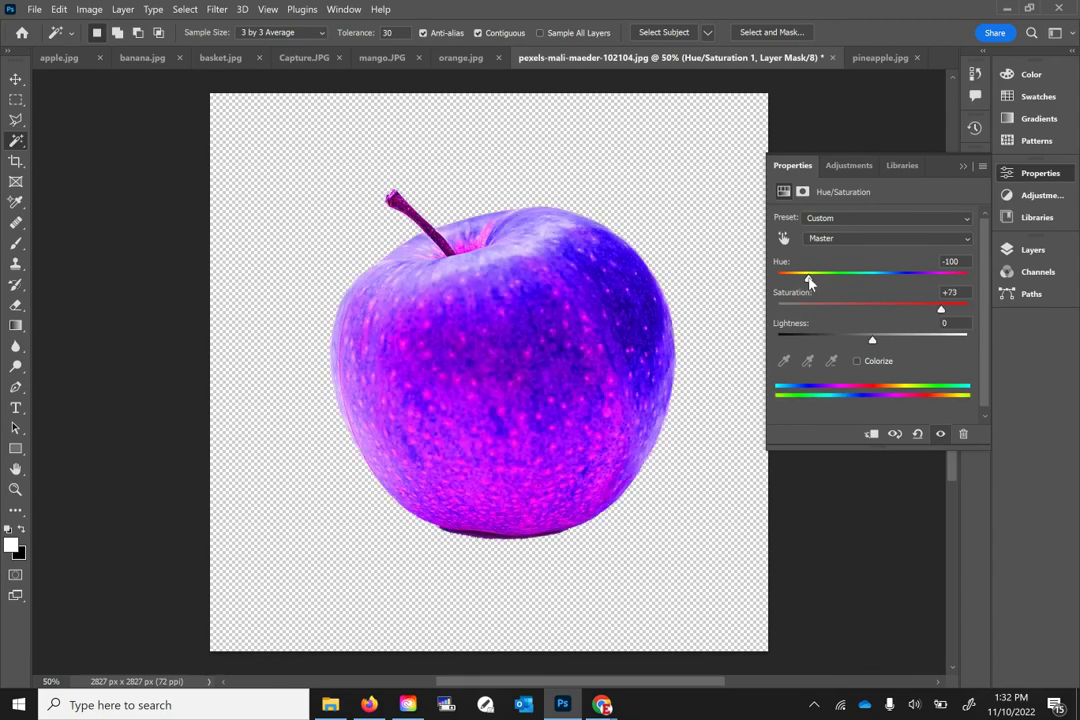
pyautogui.moveTo(810, 280)
pyautogui.mouseDown()
pyautogui.moveTo(951, 289)
pyautogui.moveTo(783, 284)
pyautogui.moveTo(809, 281)
pyautogui.mouseUp()
# Step: Collapse the Properties panel and bring basket.jpg up beside the apple document
pyautogui.click(963, 167)
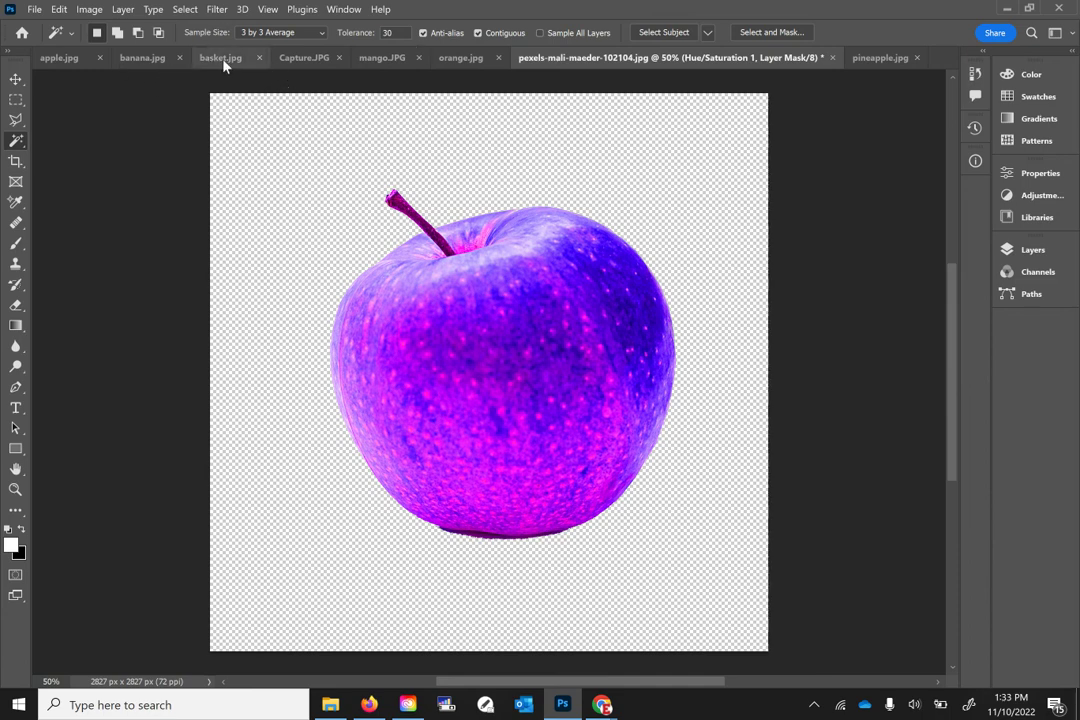
pyautogui.moveTo(223, 65); pyautogui.dragTo(463, 74)
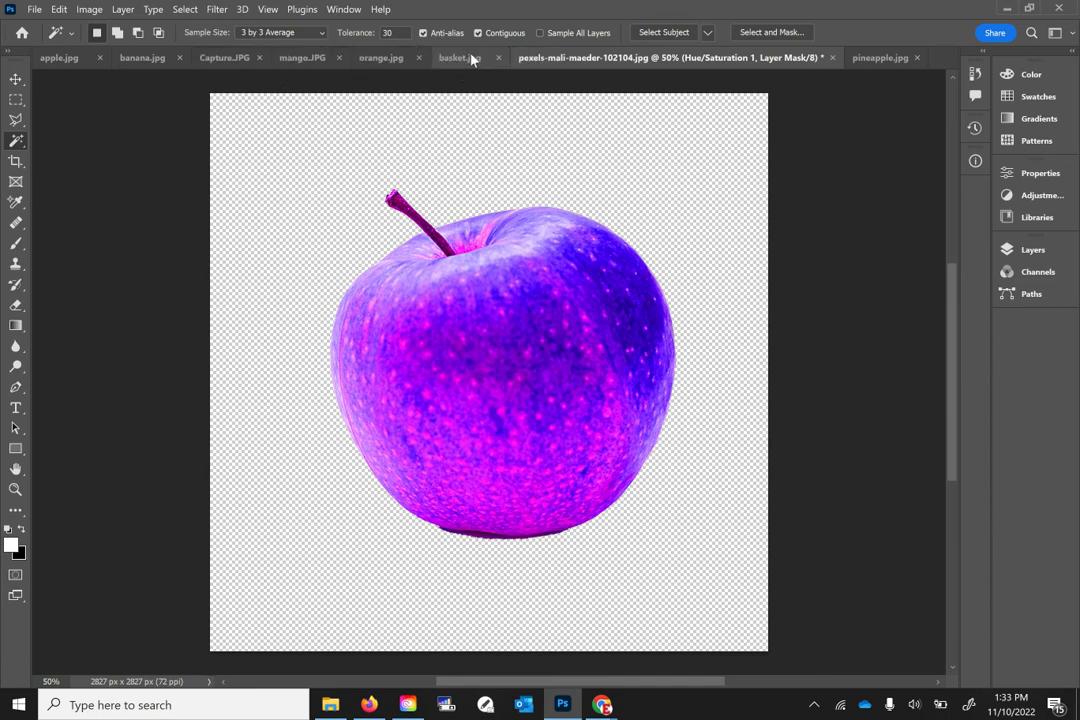
pyautogui.click(470, 58)
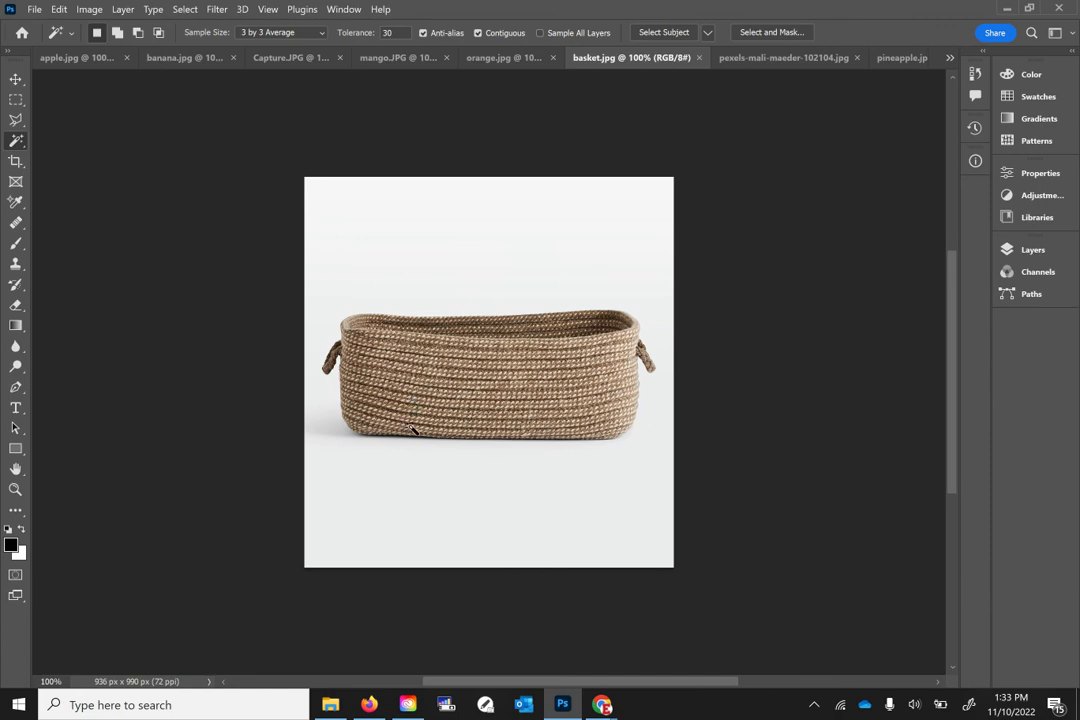
pyautogui.click(369, 704)
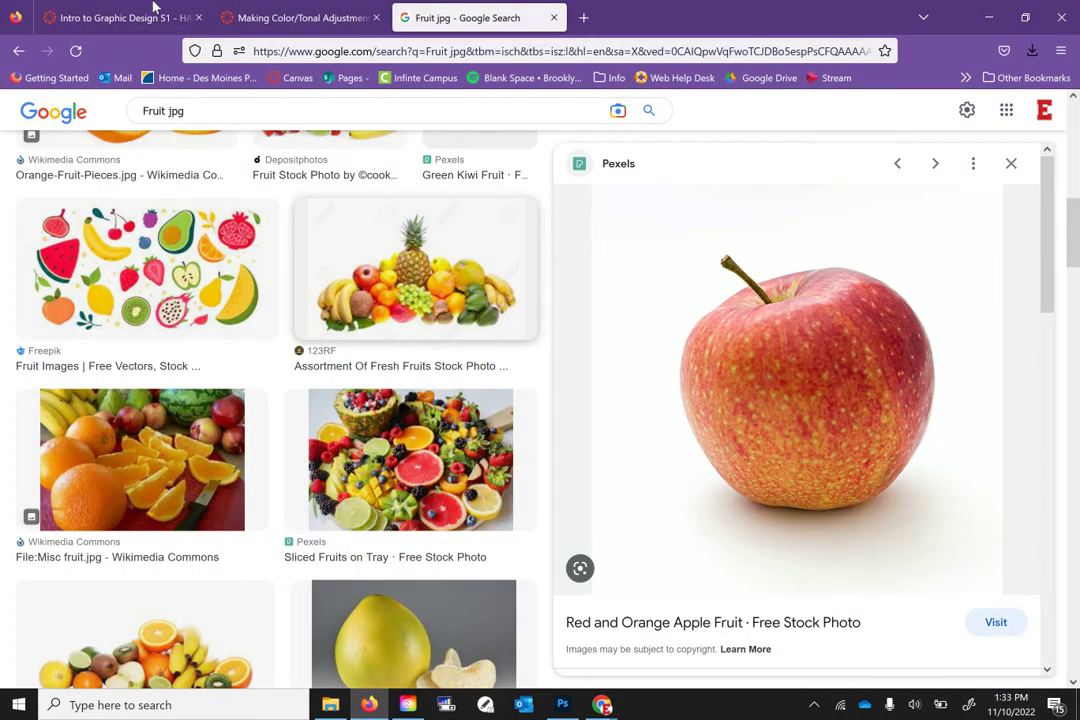
pyautogui.click(220, 15)
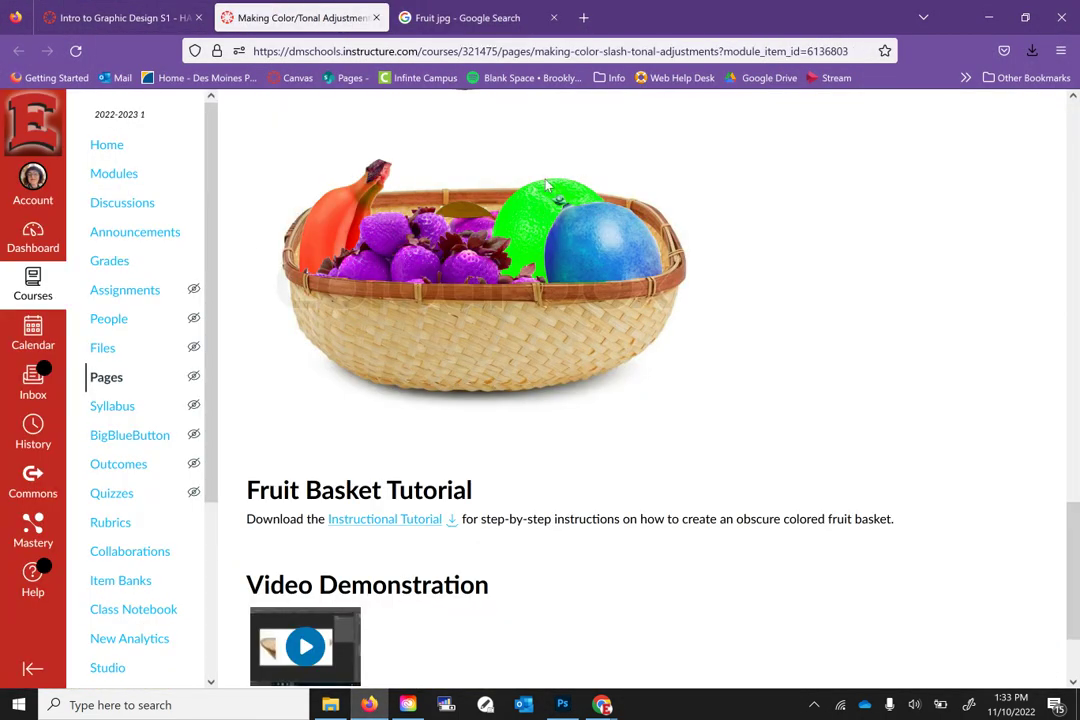
pyautogui.click(470, 18)
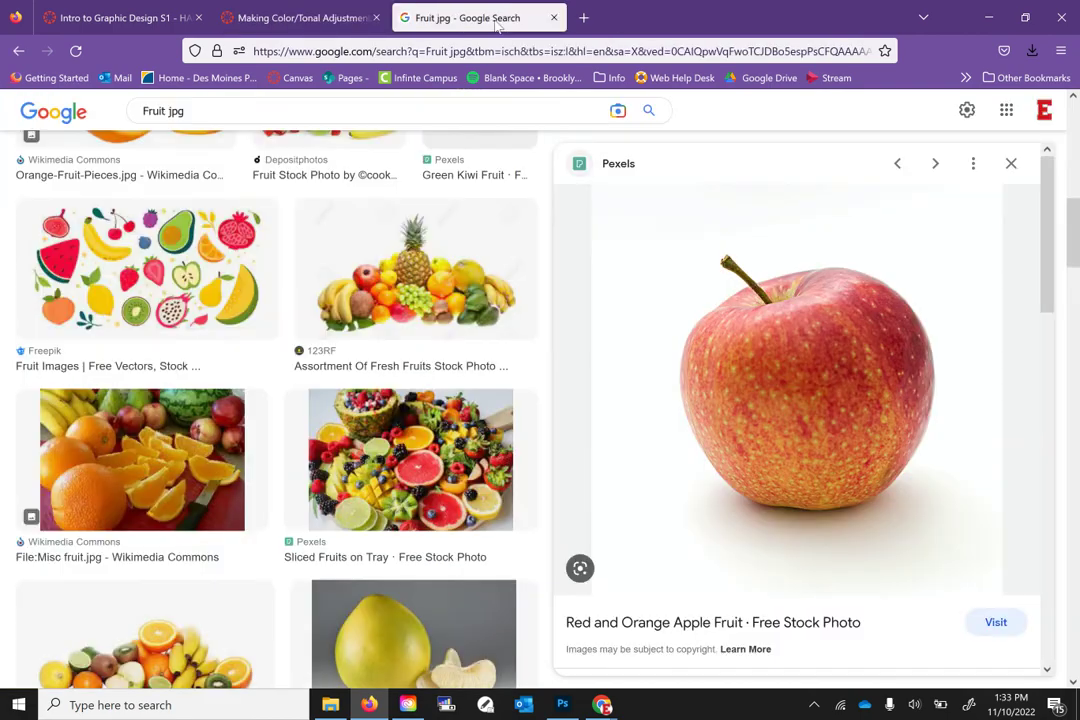
pyautogui.click(563, 705)
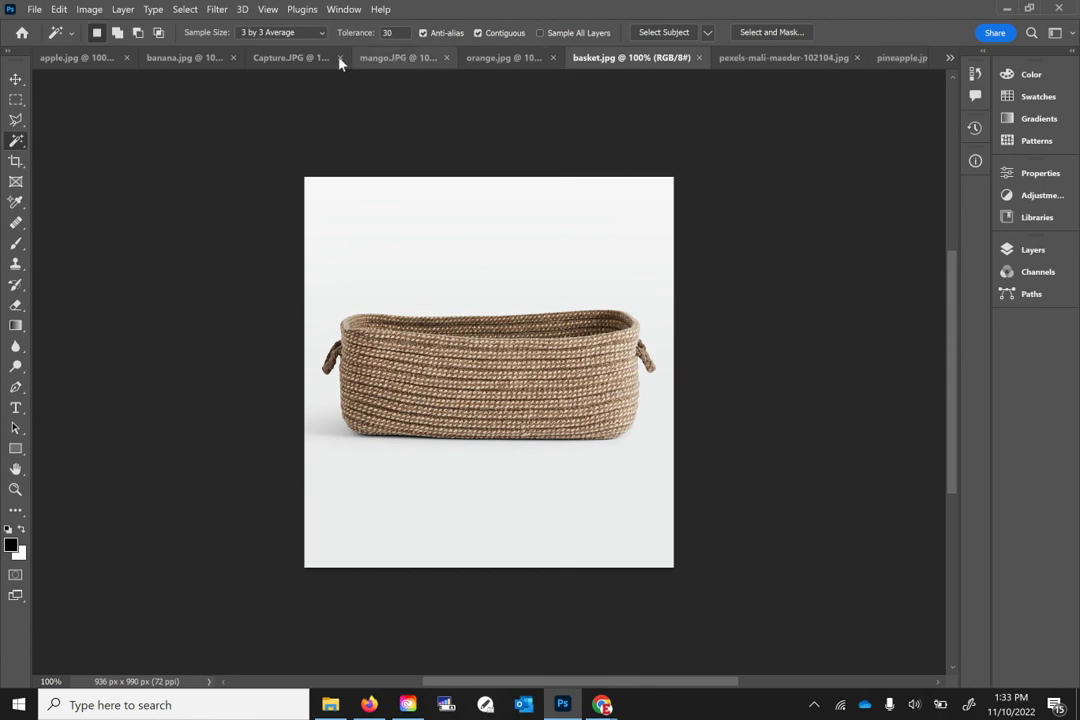
# Step: Copy from the purple apple document with Edit > Copy
pyautogui.click(766, 57)
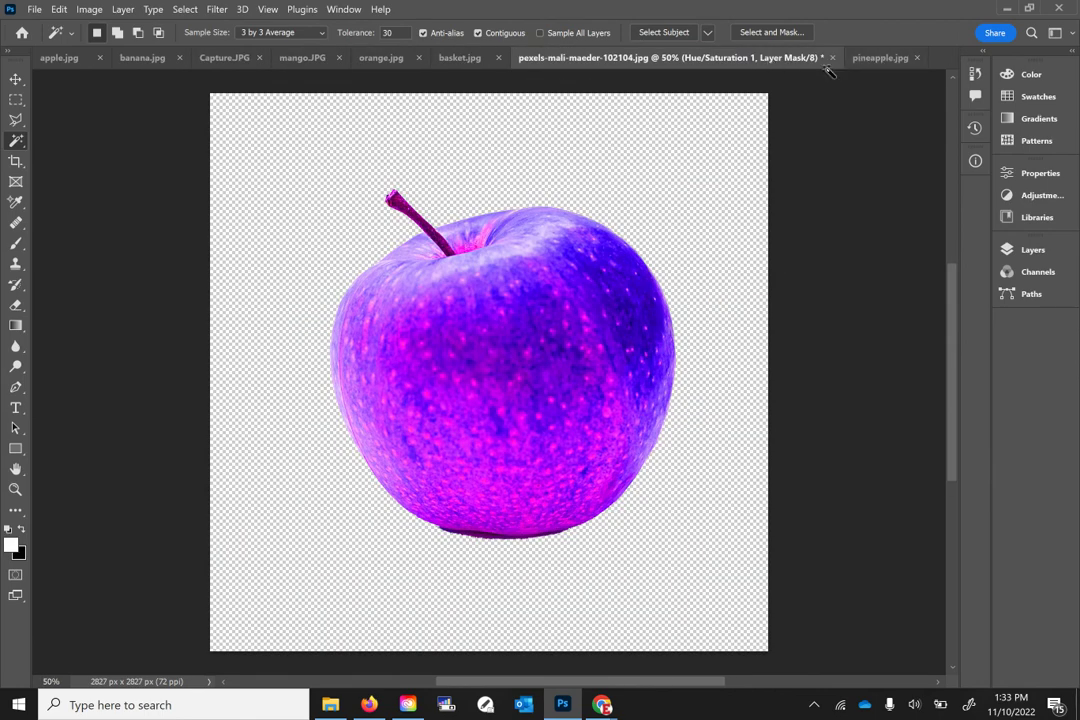
pyautogui.click(60, 9)
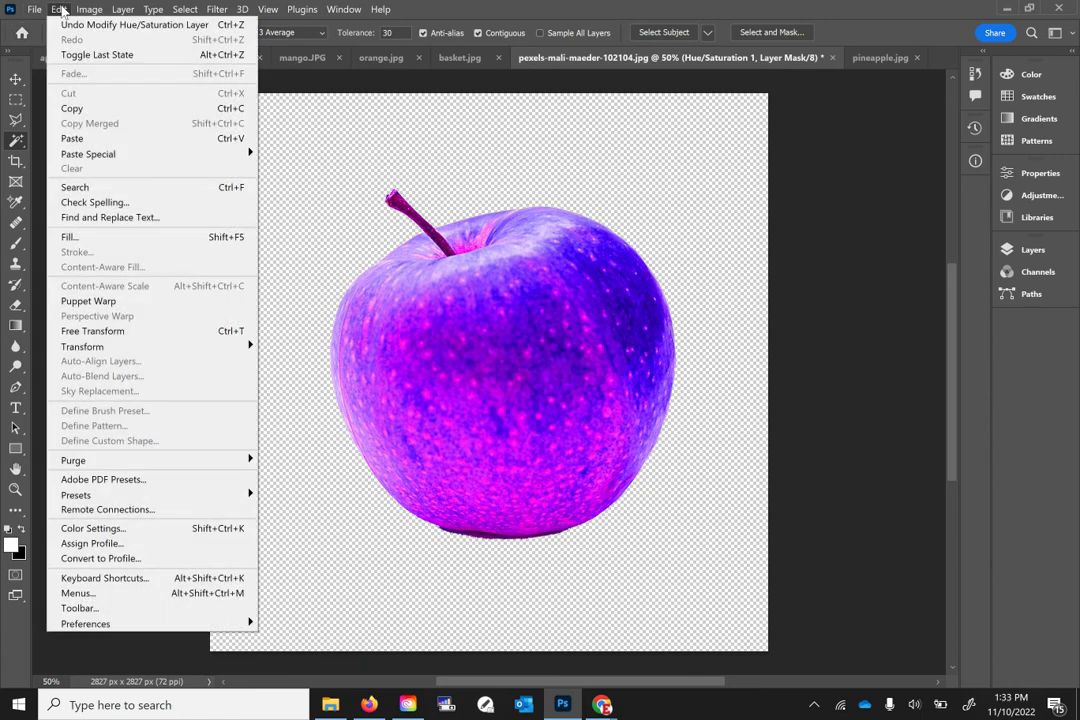
pyautogui.click(101, 111)
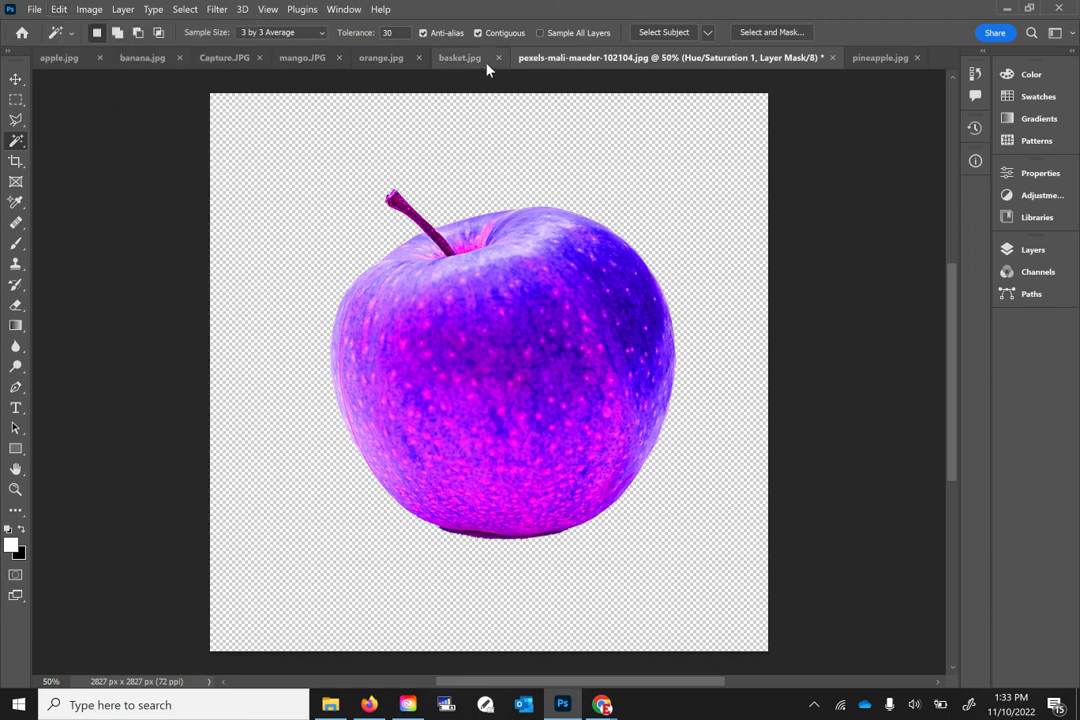
# Step: In basket.jpg, unlock Background as Layer 0, paste, and merge down into it
pyautogui.click(452, 62)
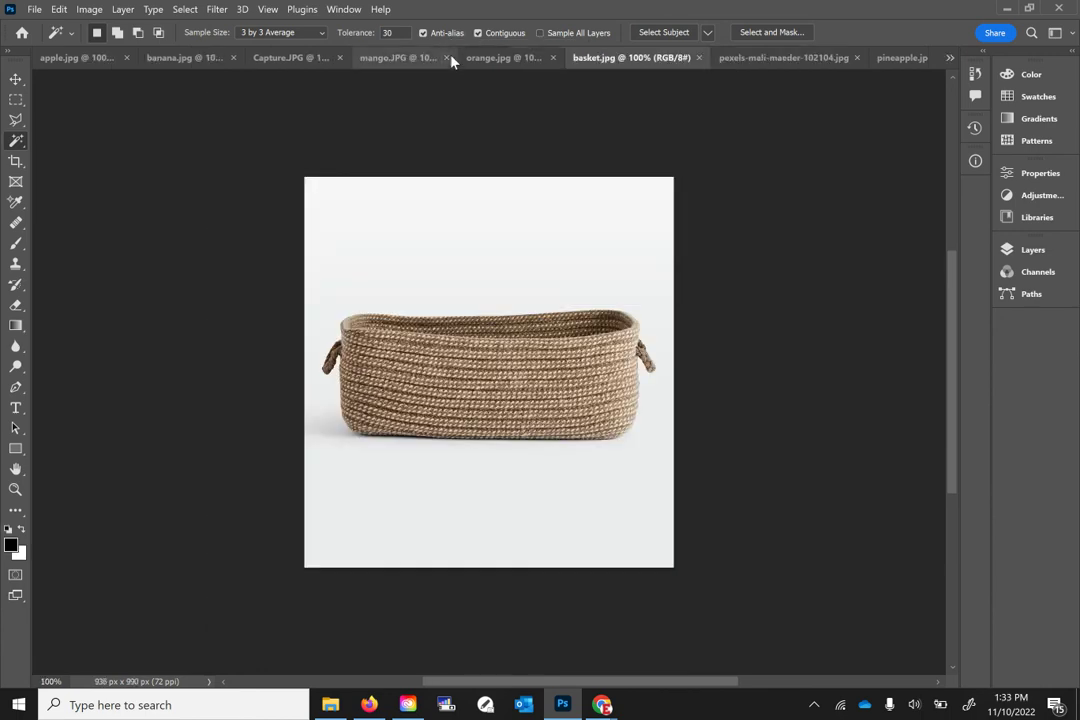
pyautogui.click(1008, 251)
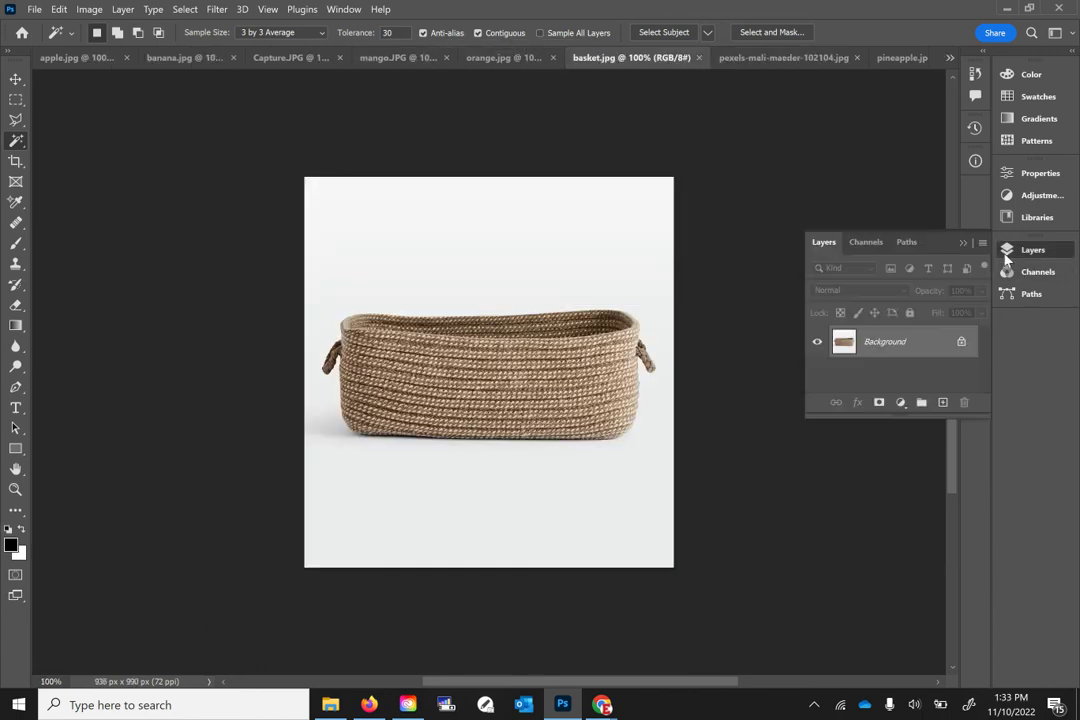
pyautogui.click(962, 342)
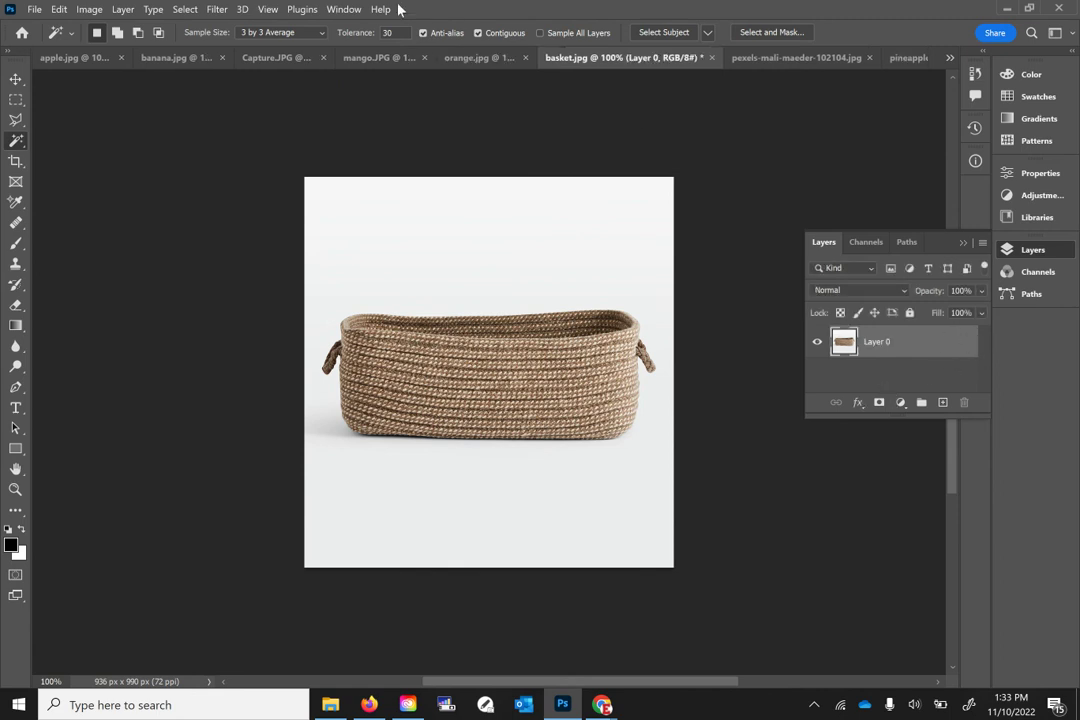
pyautogui.click(60, 10)
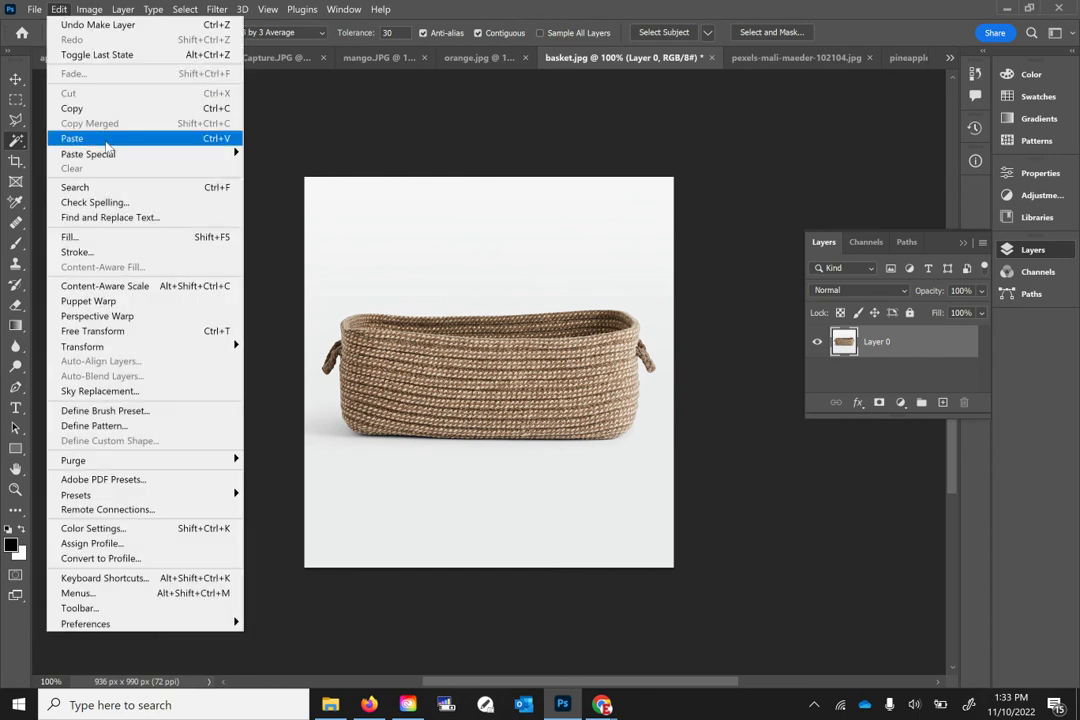
pyautogui.click(107, 140)
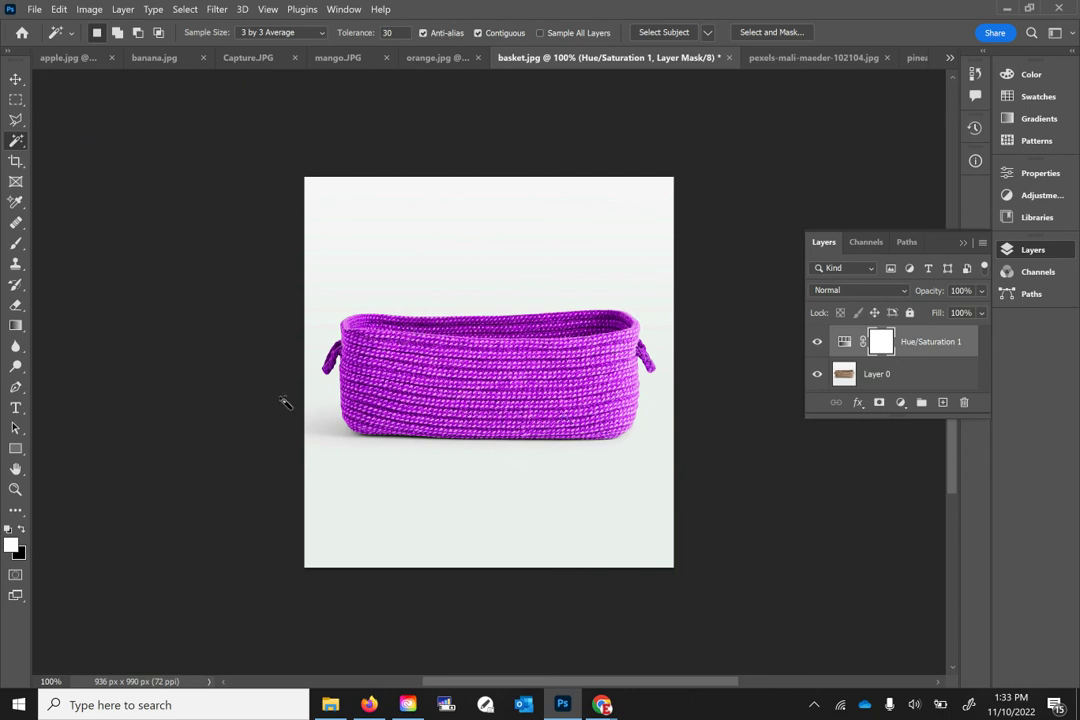
pyautogui.hotkey('ctrl', 'e')
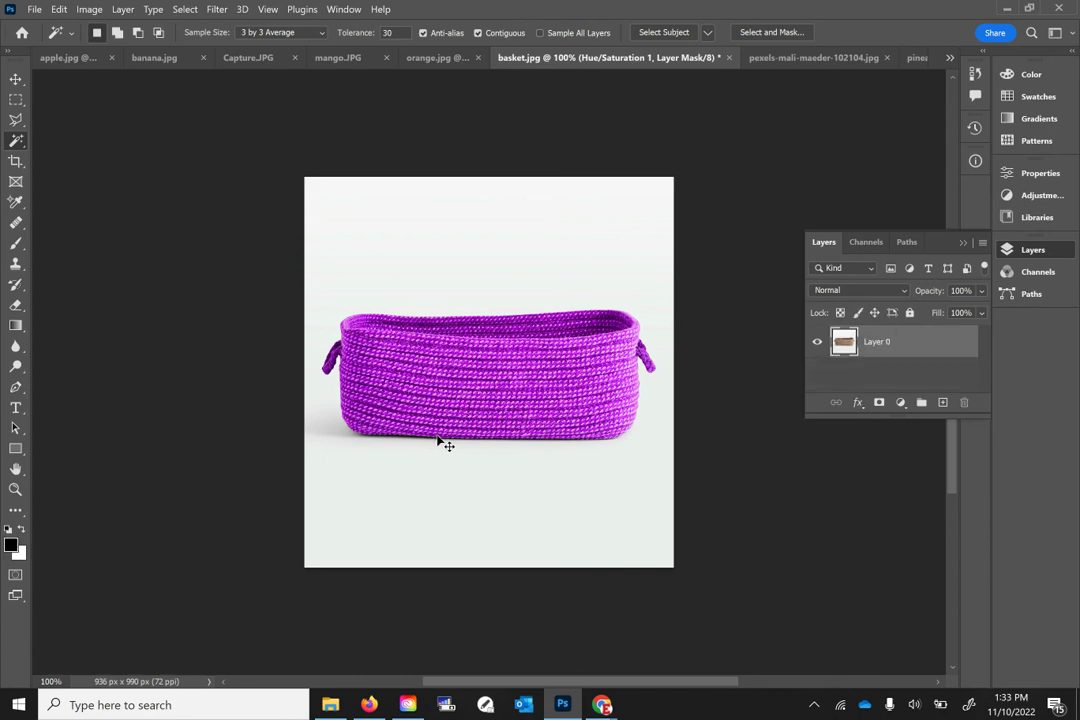
# Step: Return to the pexels apple document and select Layer 0 under Hue/Saturation 1
pyautogui.click(754, 62)
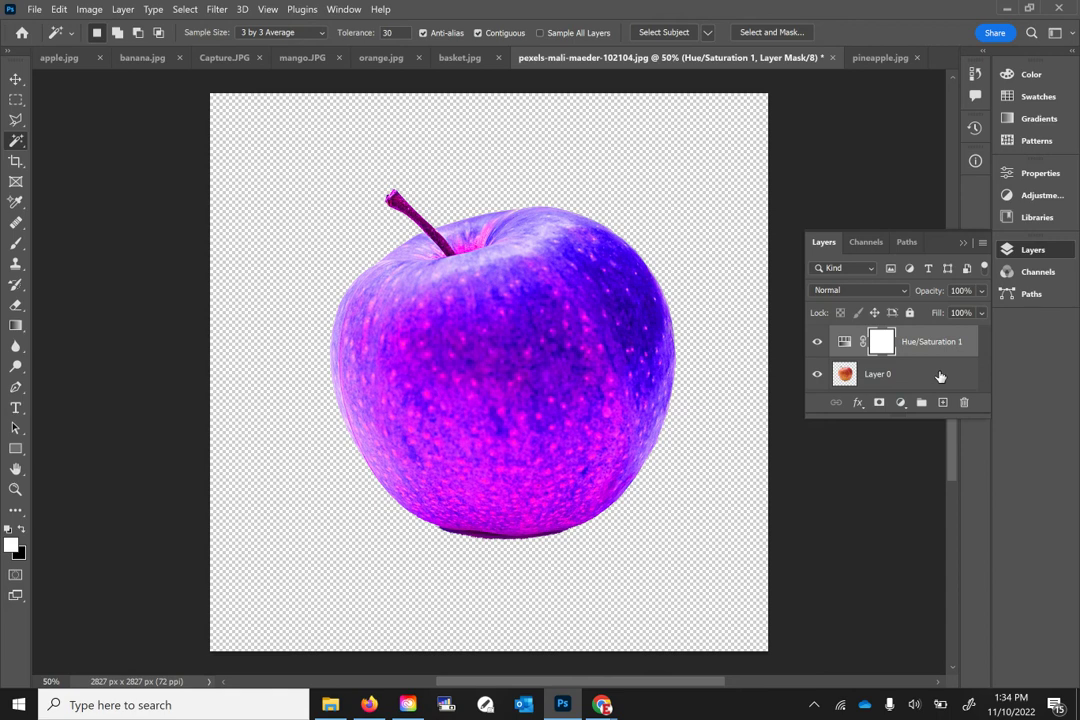
pyautogui.click(940, 376)
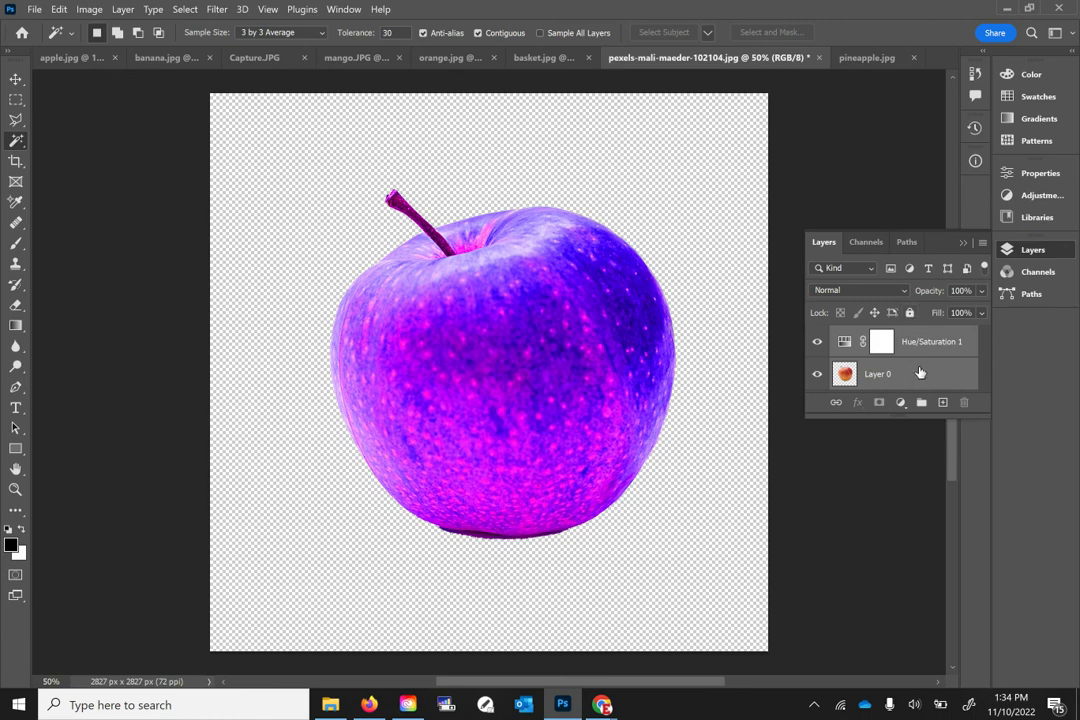
# Step: Try Flatten Image, undo it, then Merge Layers from Hue/Saturation 1 instead
pyautogui.rightClick(920, 372)
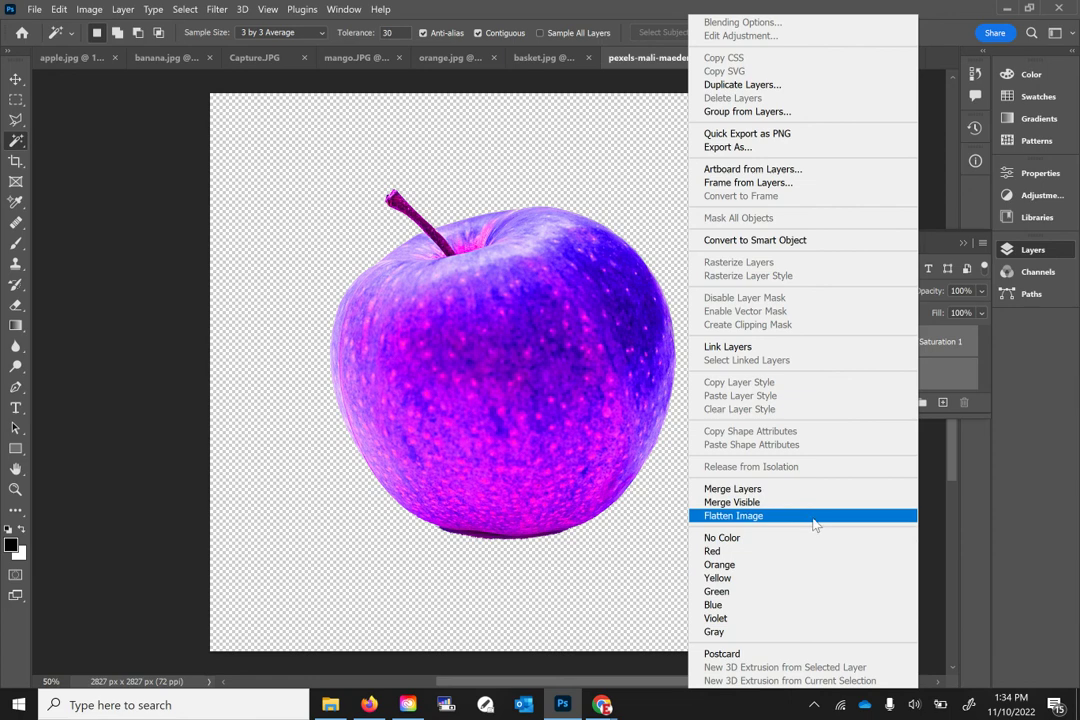
pyautogui.click(813, 518)
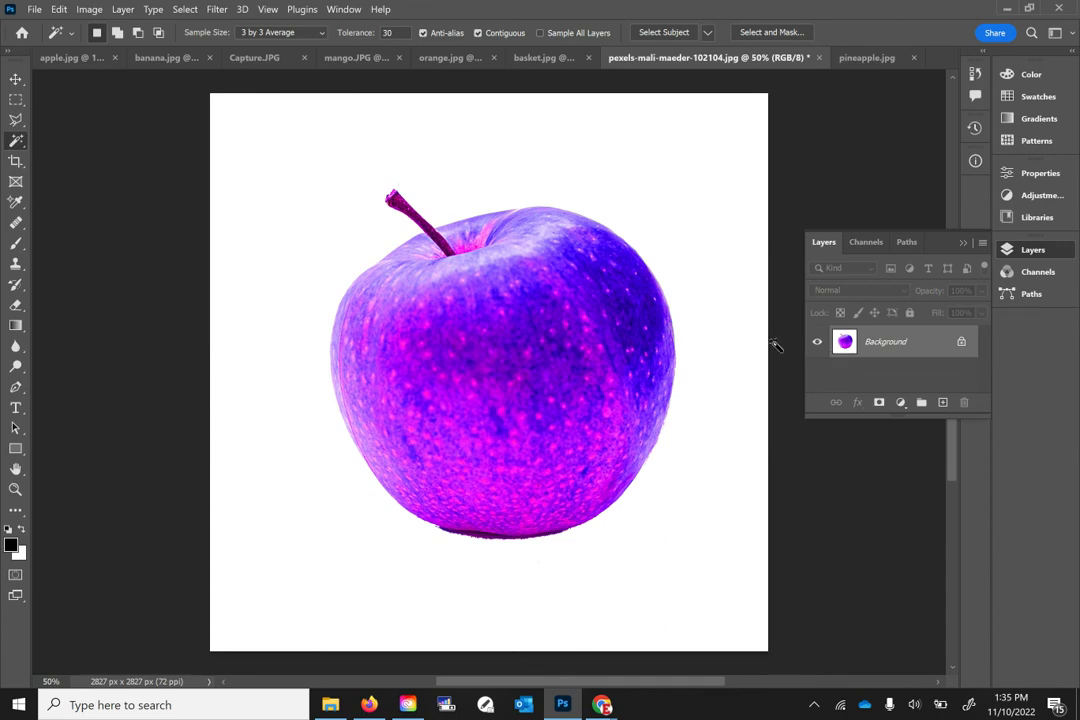
pyautogui.hotkey('ctrl', 'z')
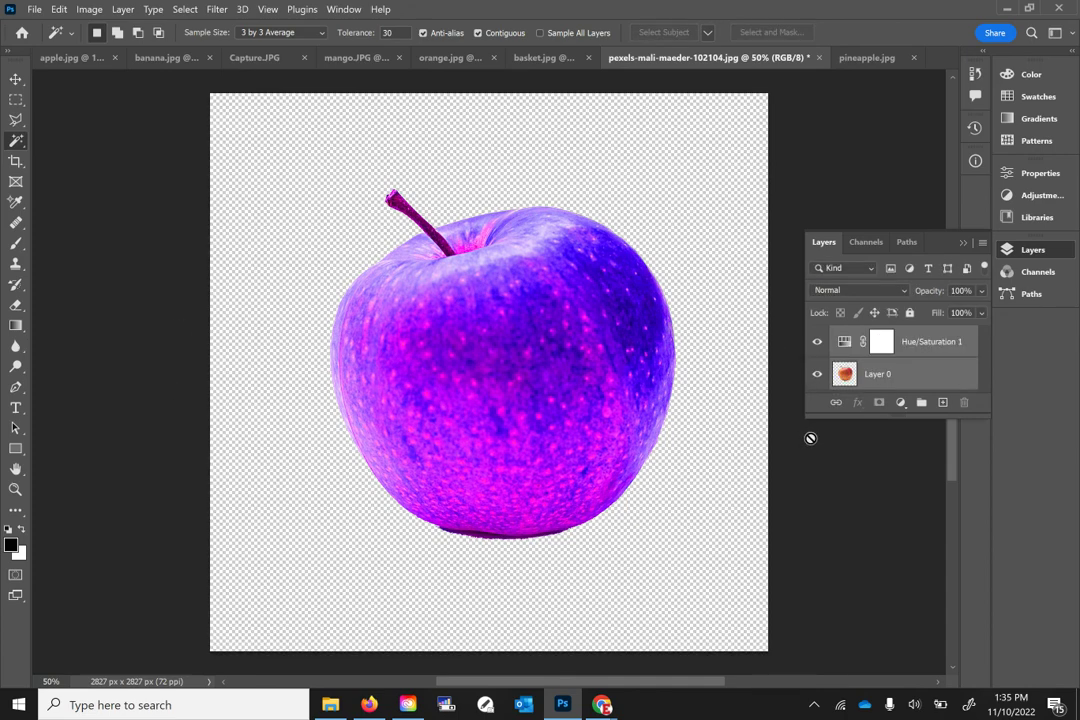
pyautogui.rightClick(926, 344)
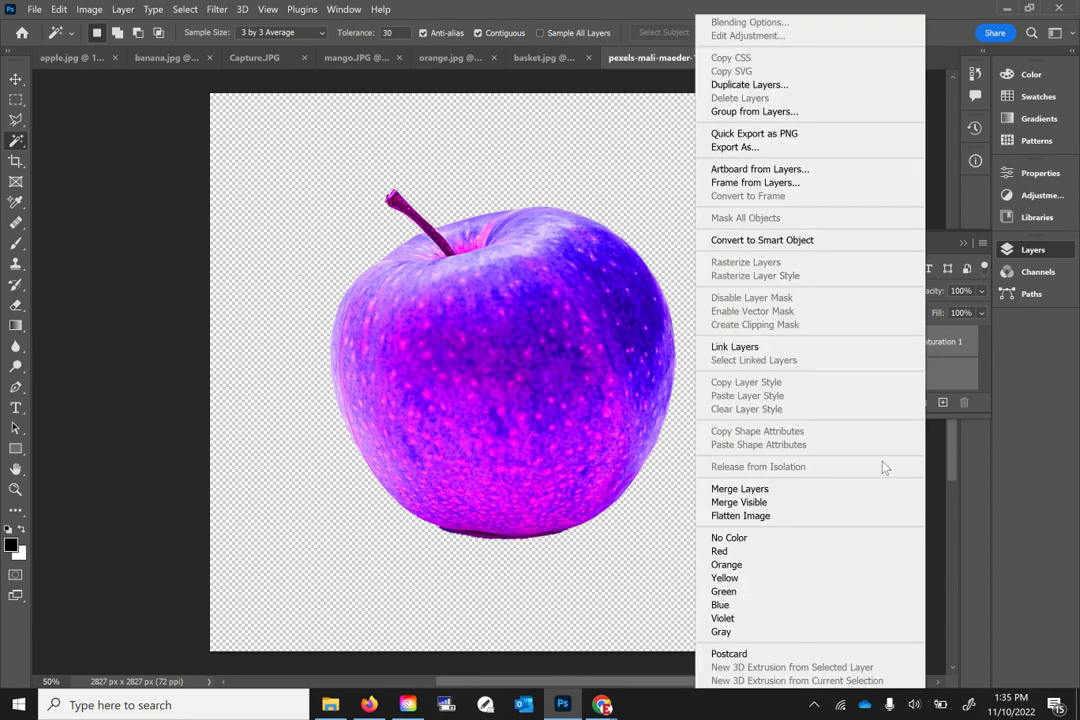
pyautogui.click(866, 492)
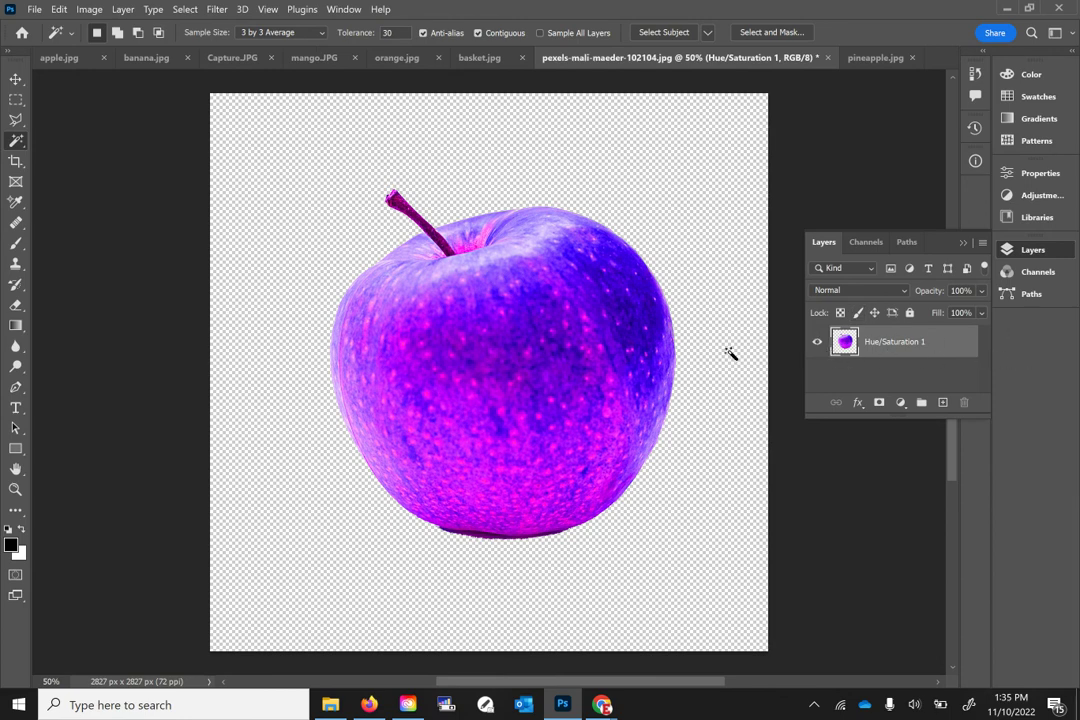
# Step: Copy the merged purple apple and paste it into basket.jpg as a new layer
pyautogui.click(58, 9)
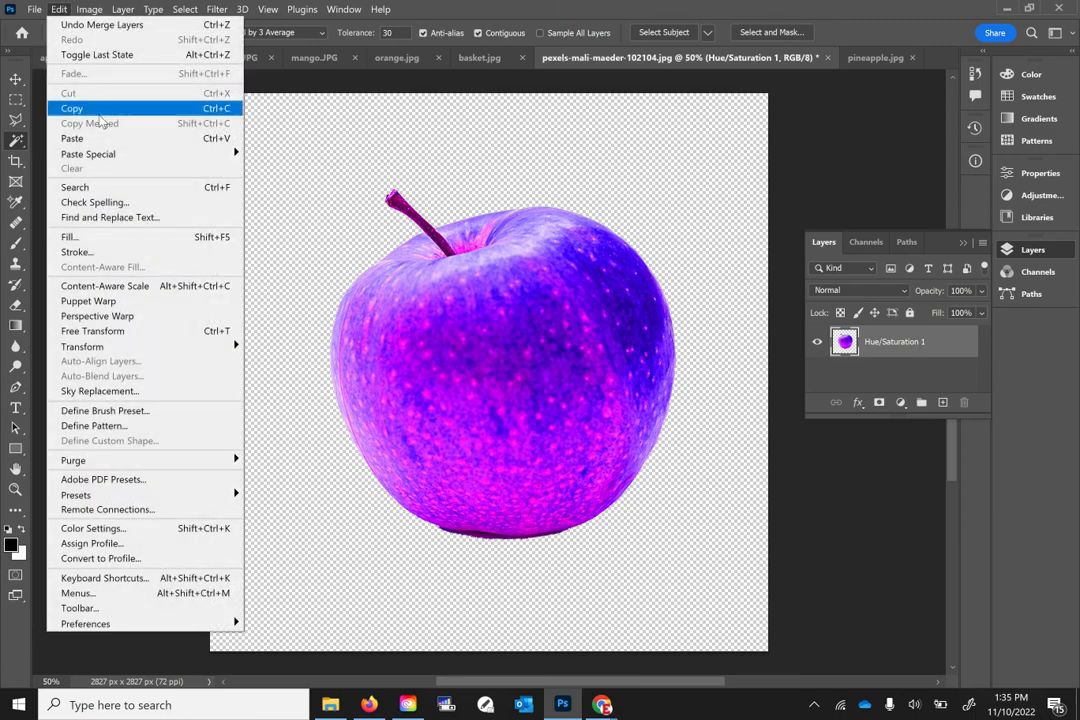
pyautogui.click(88, 108)
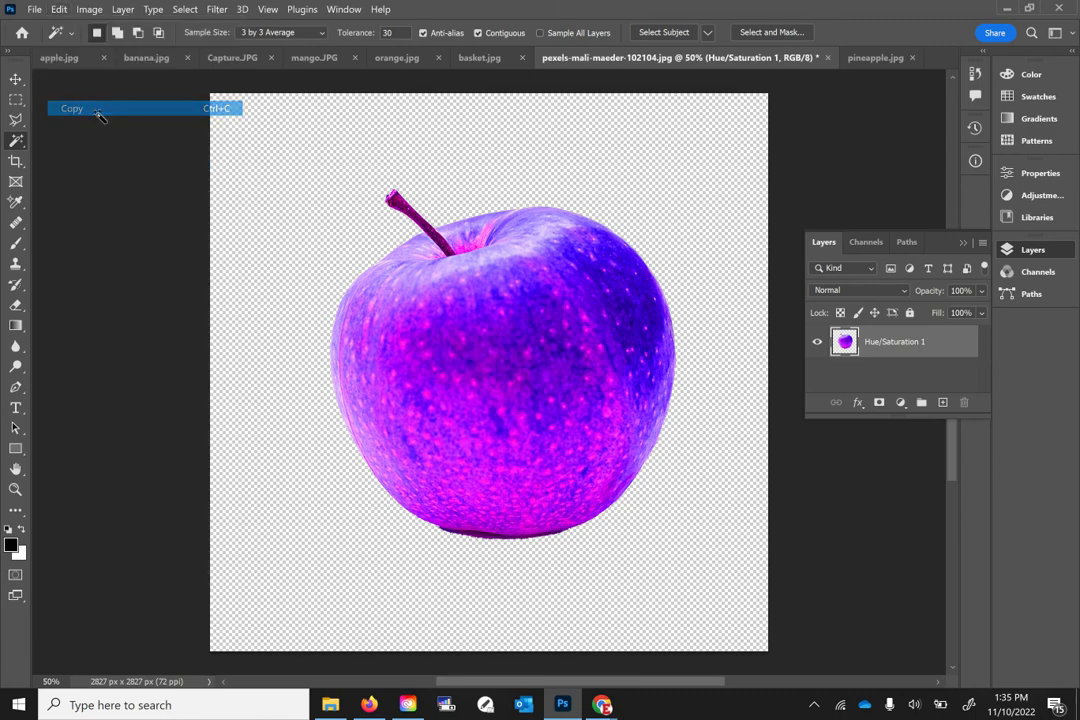
pyautogui.click(488, 57)
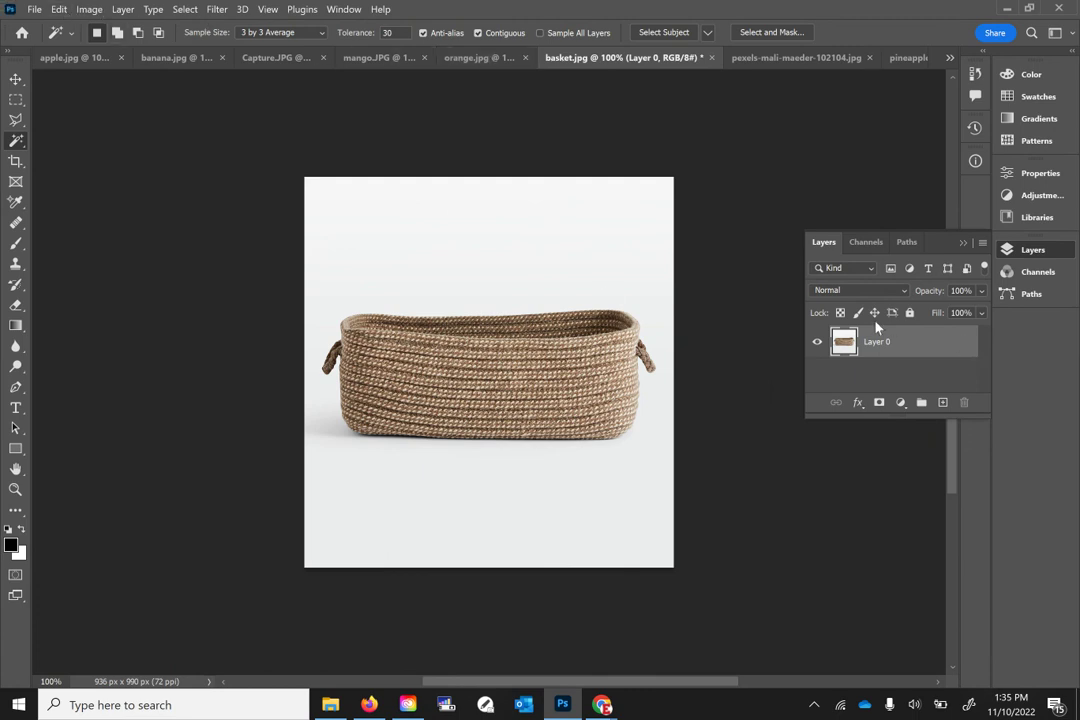
pyautogui.click(60, 10)
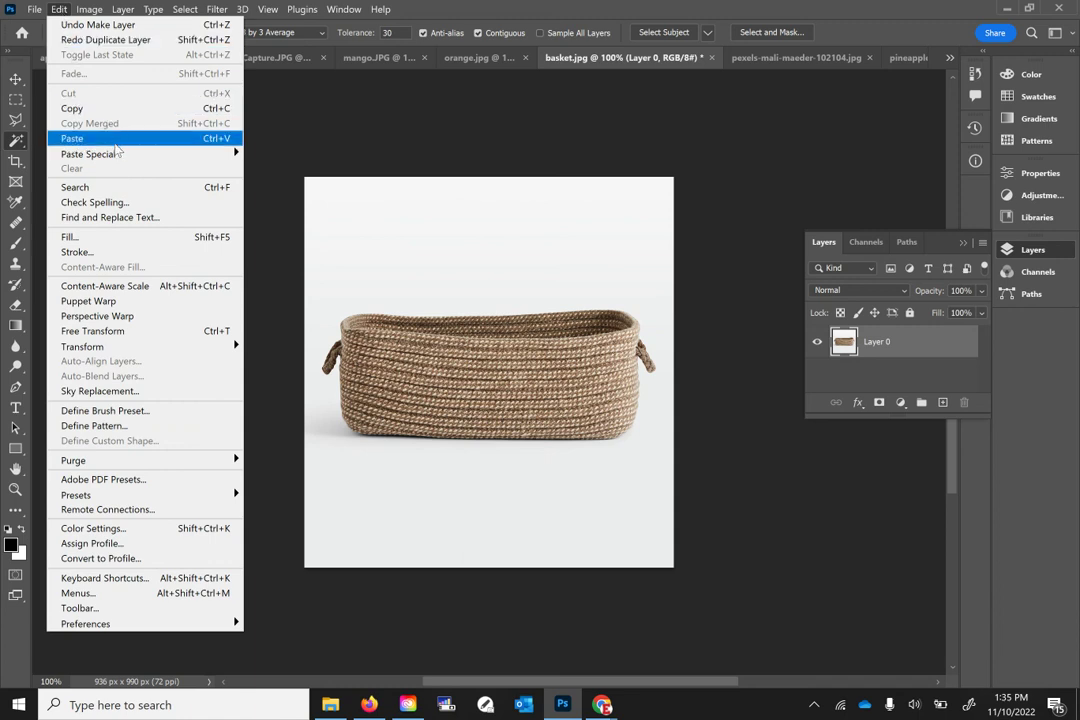
pyautogui.click(115, 141)
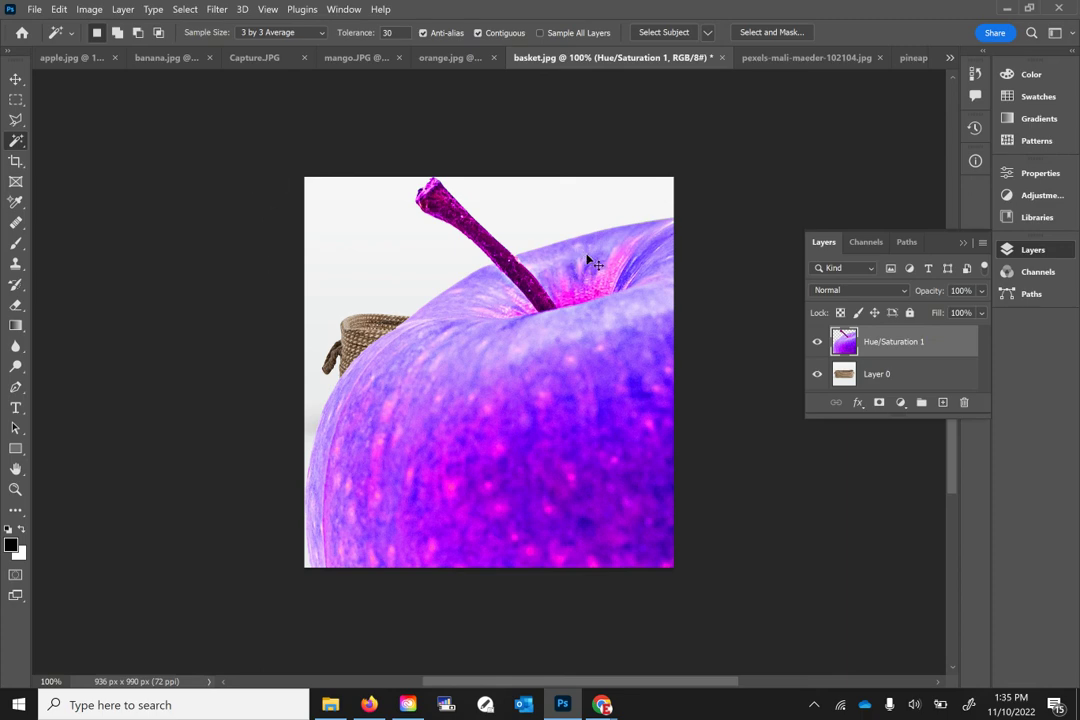
# Step: Free-transform the pasted apple down to 13.83% and centre it on the basket
pyautogui.hotkey('ctrl', 't')
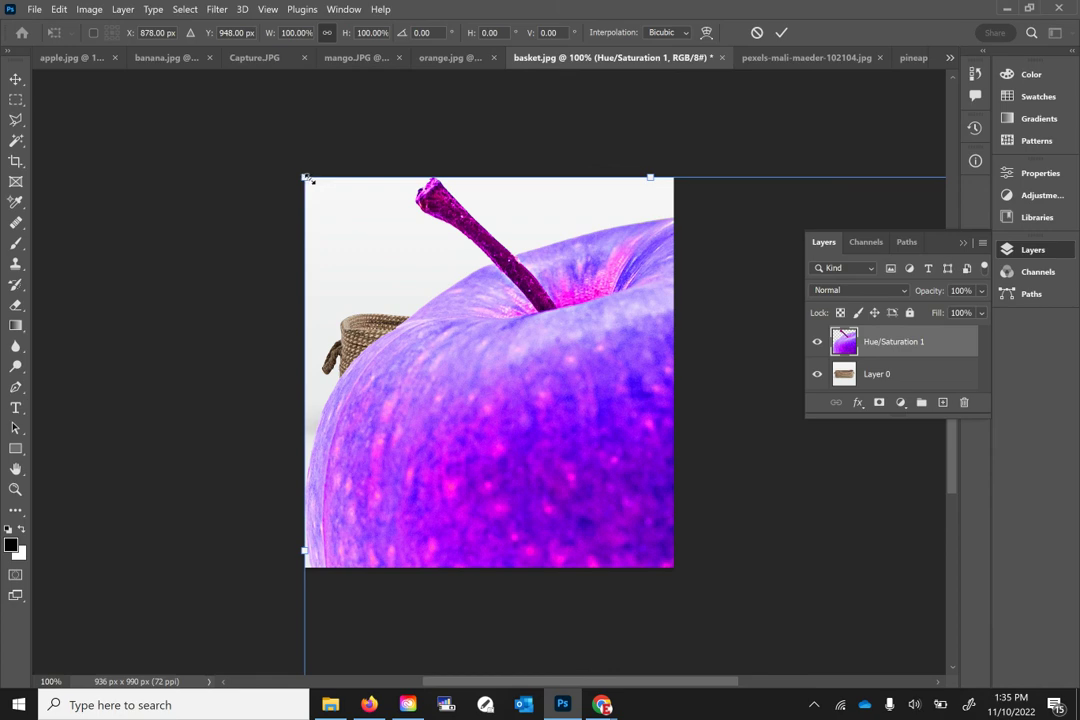
pyautogui.moveTo(306, 178); pyautogui.dragTo(590, 449)
pyautogui.moveTo(619, 526); pyautogui.dragTo(520, 450)
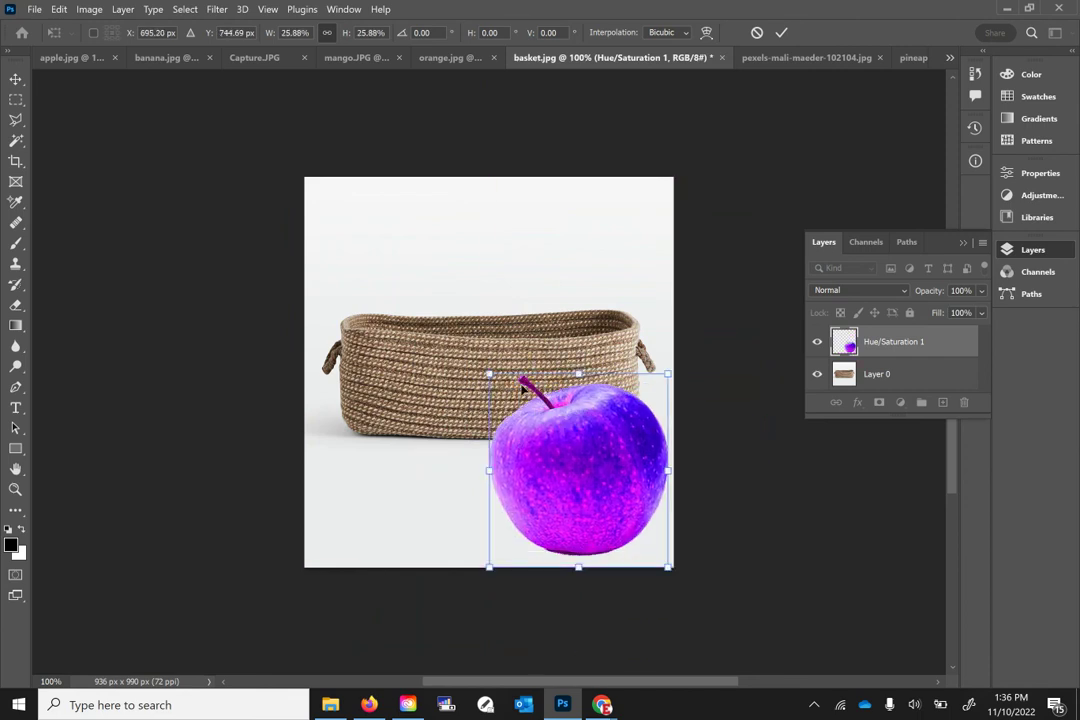
pyautogui.moveTo(489, 374); pyautogui.dragTo(538, 431)
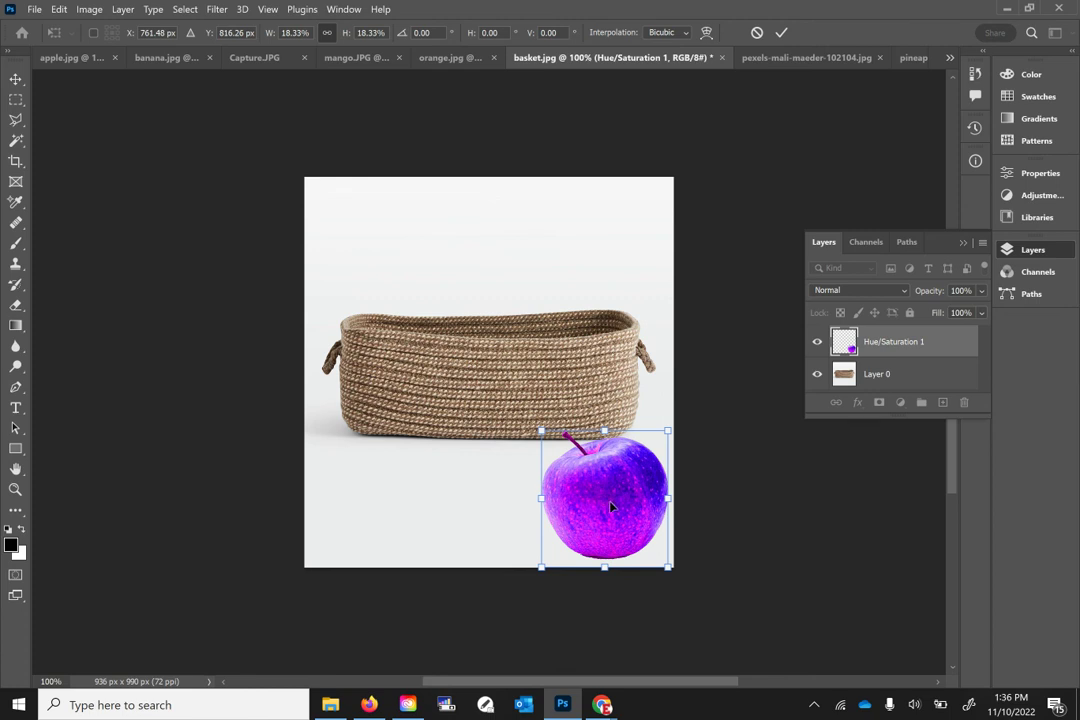
pyautogui.moveTo(608, 506); pyautogui.dragTo(441, 346)
pyautogui.moveTo(371, 271); pyautogui.dragTo(401, 304)
pyautogui.moveTo(456, 378); pyautogui.dragTo(410, 350)
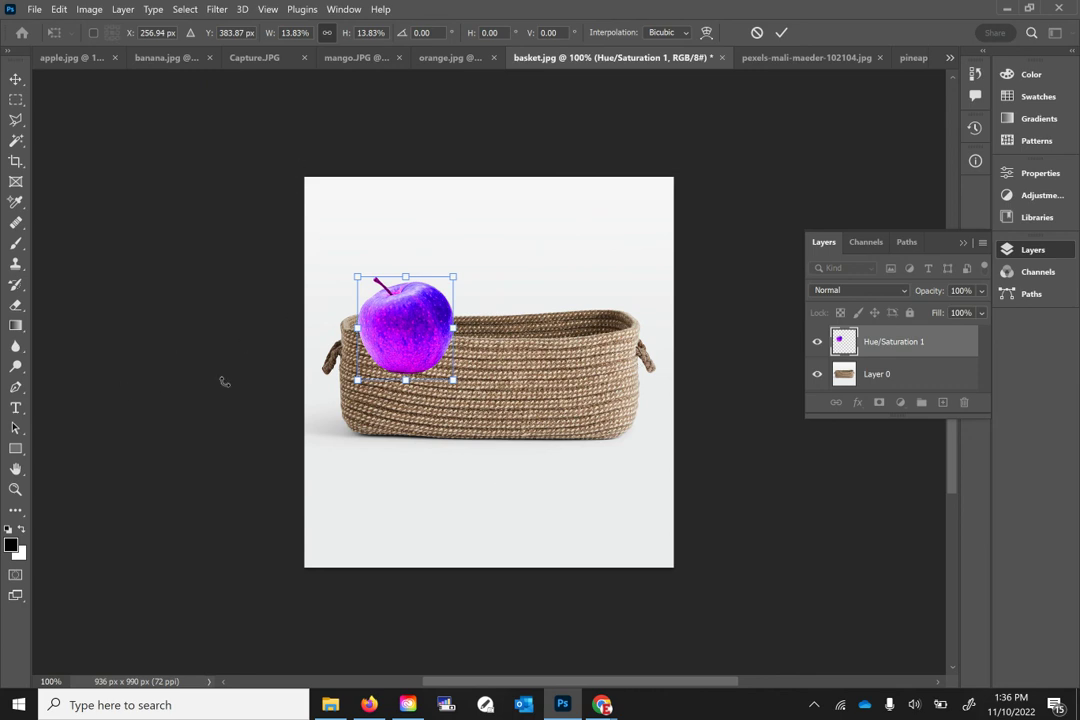
pyautogui.moveTo(422, 341); pyautogui.dragTo(496, 362)
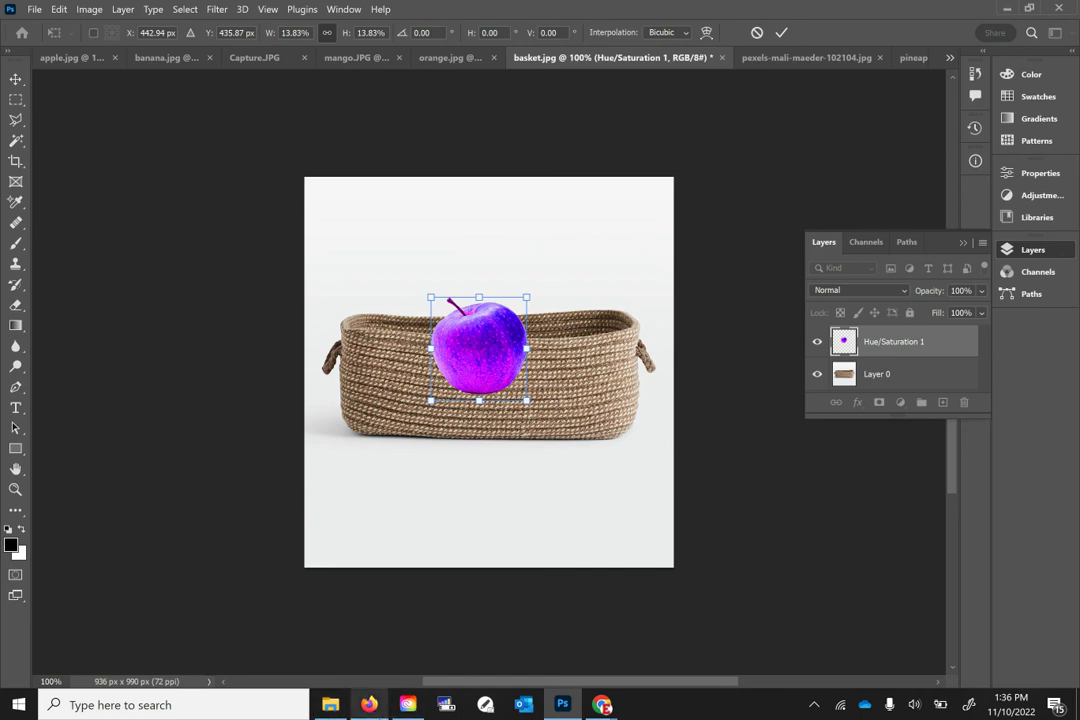
# Step: In Firefox, show the Making Color/Tonal Adjustments page's example fruit baskets
pyautogui.click(369, 704)
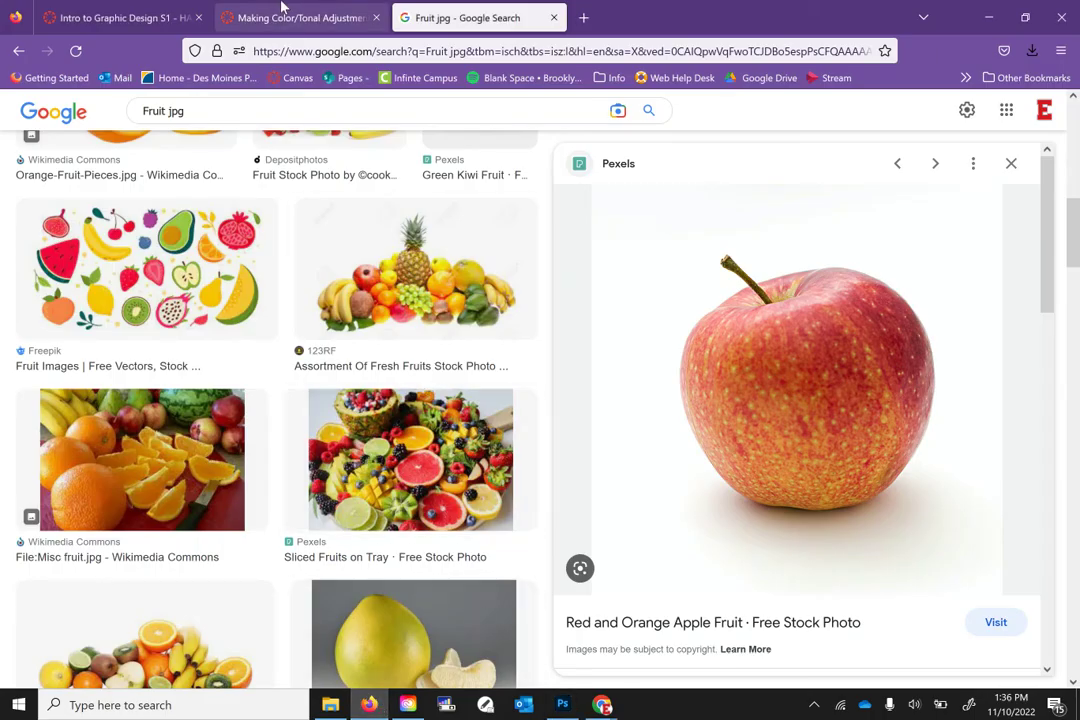
pyautogui.click(290, 18)
pyautogui.scroll(5, 545, 322)
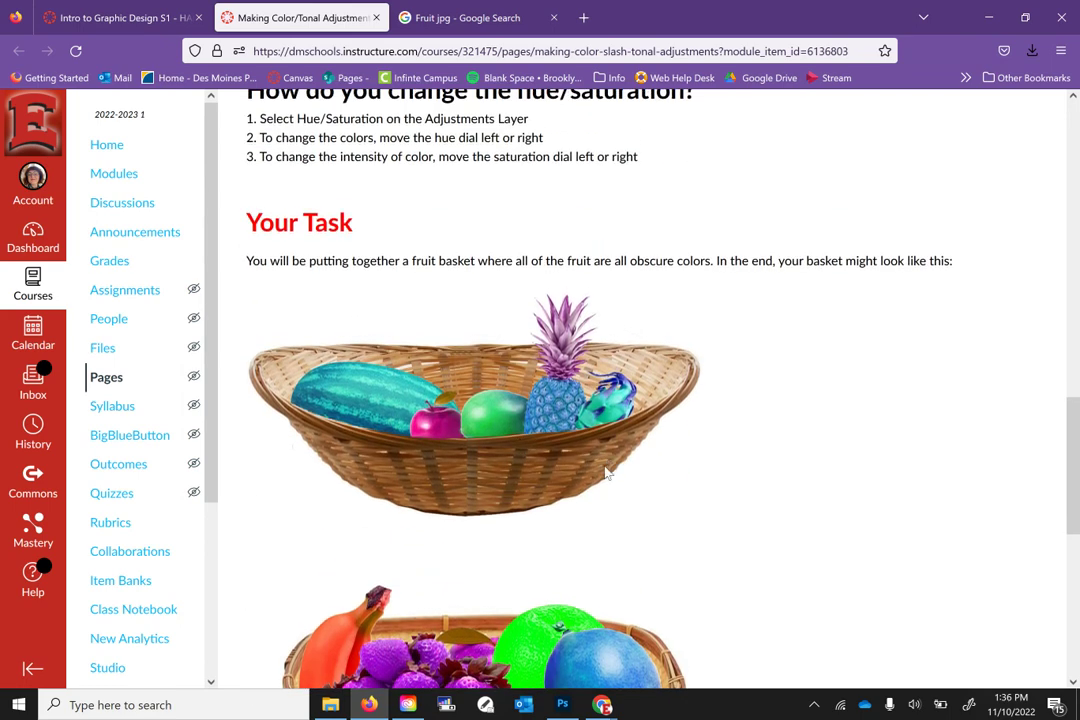
pyautogui.scroll(-2, 600, 465)
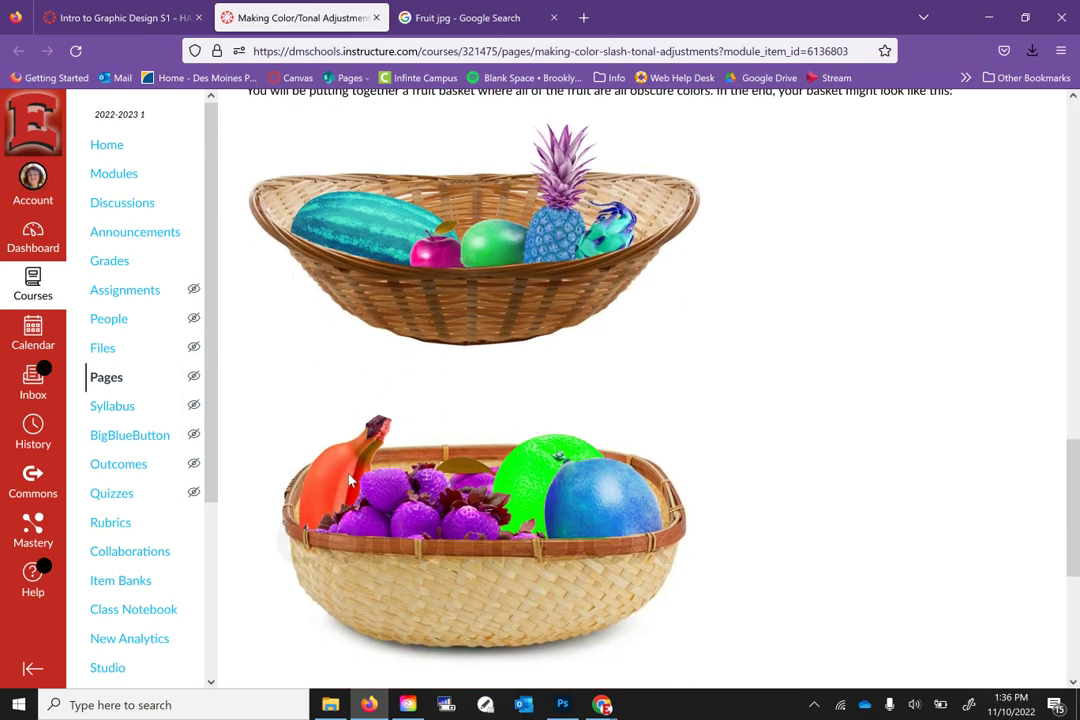